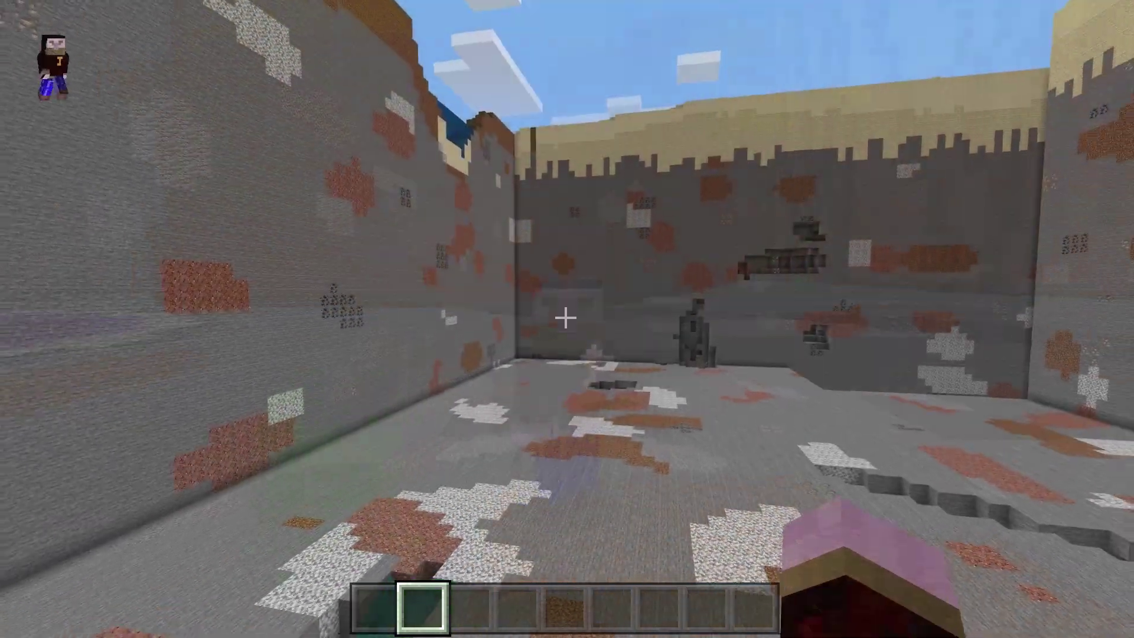
{"action": "key", "text": "w"}
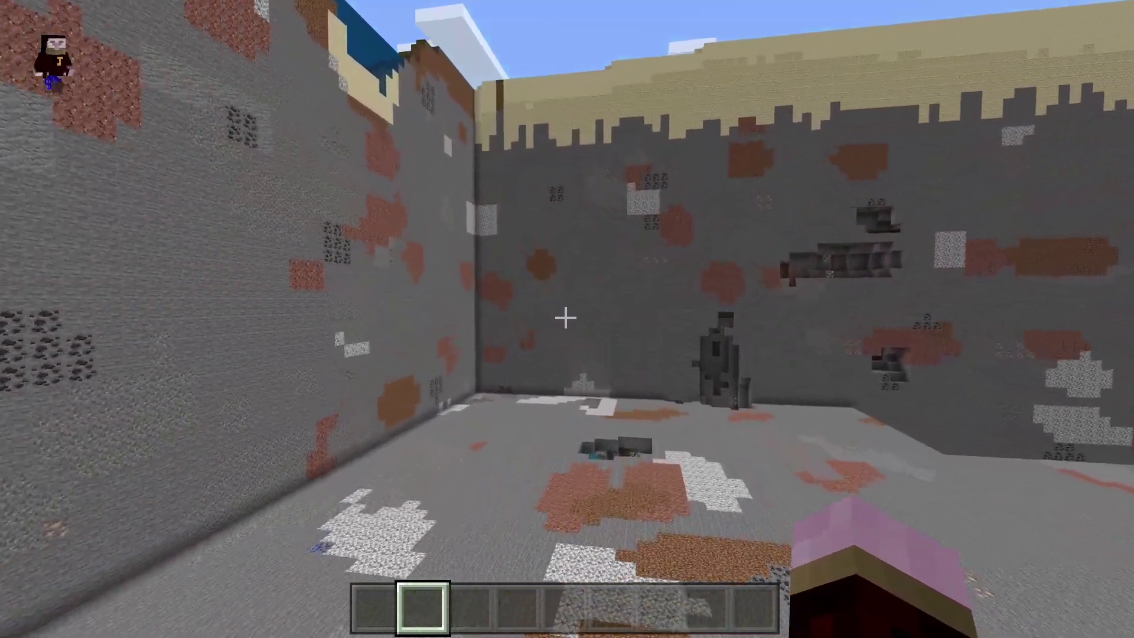
{"action": "key", "text": "w"}
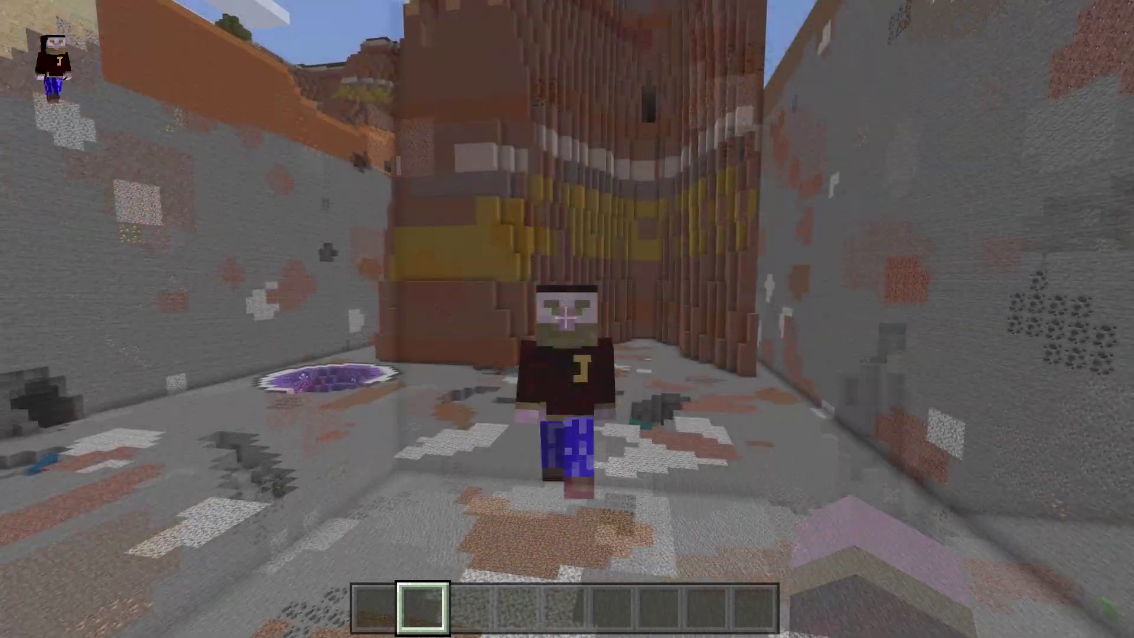
{"action": "key", "text": "w"}
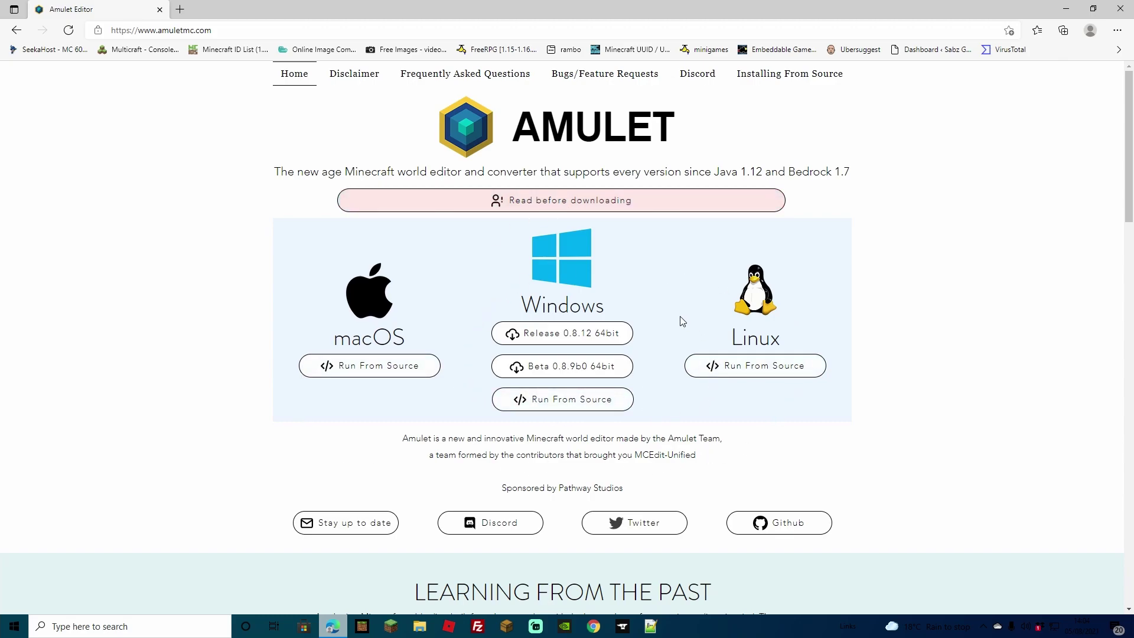
Step: Download the Windows Release 0.8.12 64bit build of Amulet and move the archive from Downloads to the desktop
{"action": "left_click", "coordinate": [562, 339]}
{"action": "left_click", "coordinate": [1023, 77]}
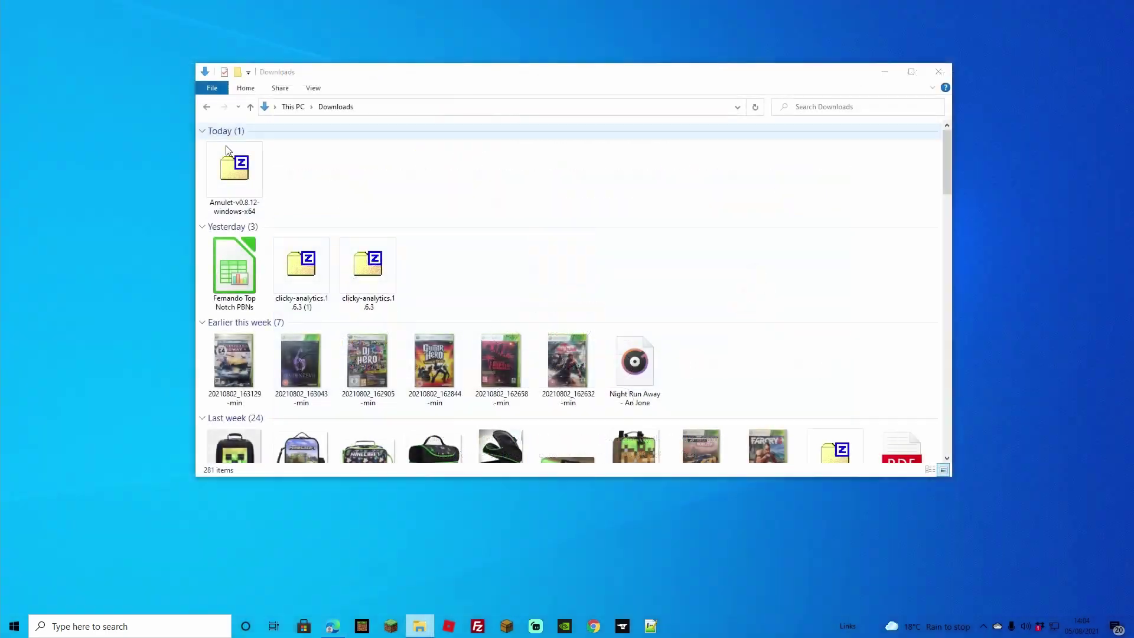
{"action": "left_click_drag", "start_coordinate": [241, 182], "coordinate": [119, 186]}
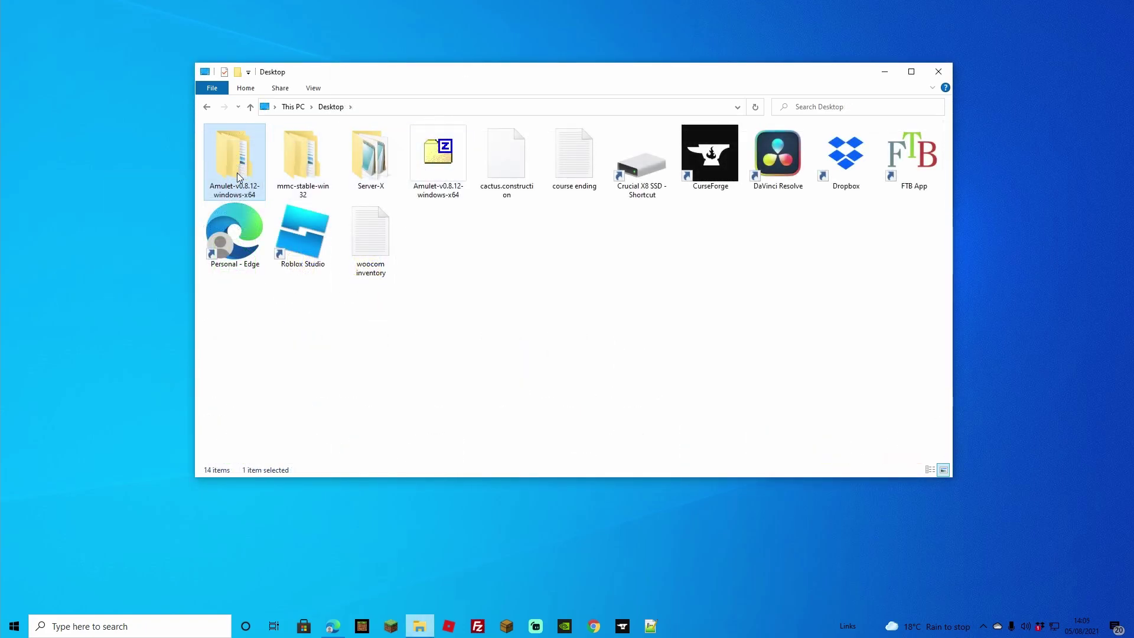
Step: Try to extract the Amulet-v0.8.12-windows-x64 archive on the desktop into a folder of the same name with 7-Zip
{"action": "right_click", "coordinate": [440, 157]}
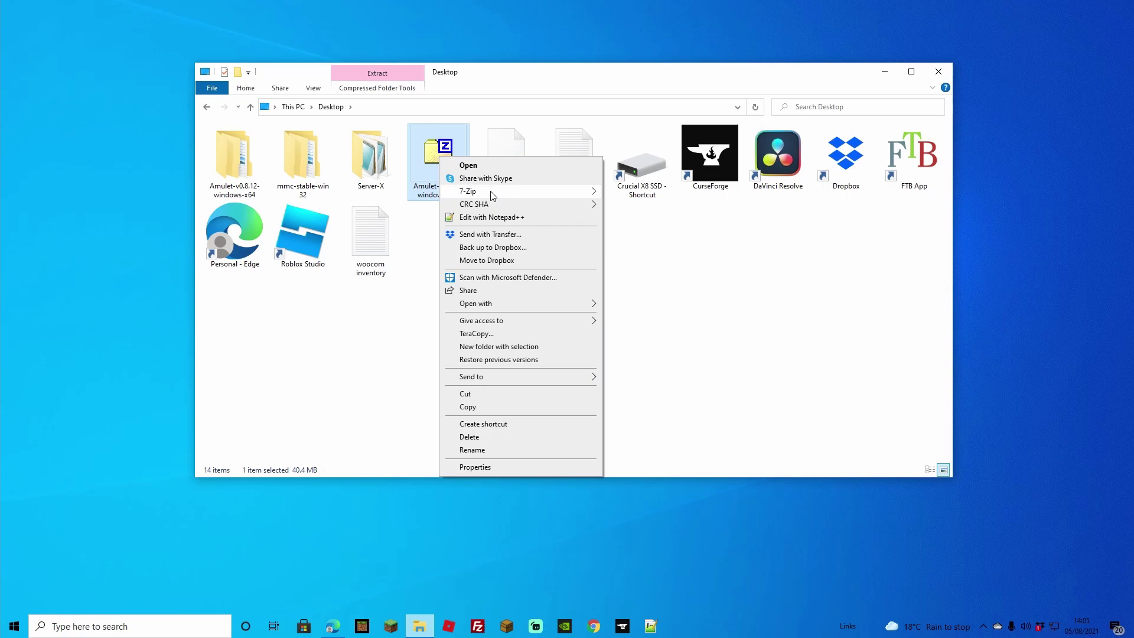
{"action": "mouse_move", "coordinate": [492, 195]}
{"action": "left_click", "coordinate": [652, 220]}
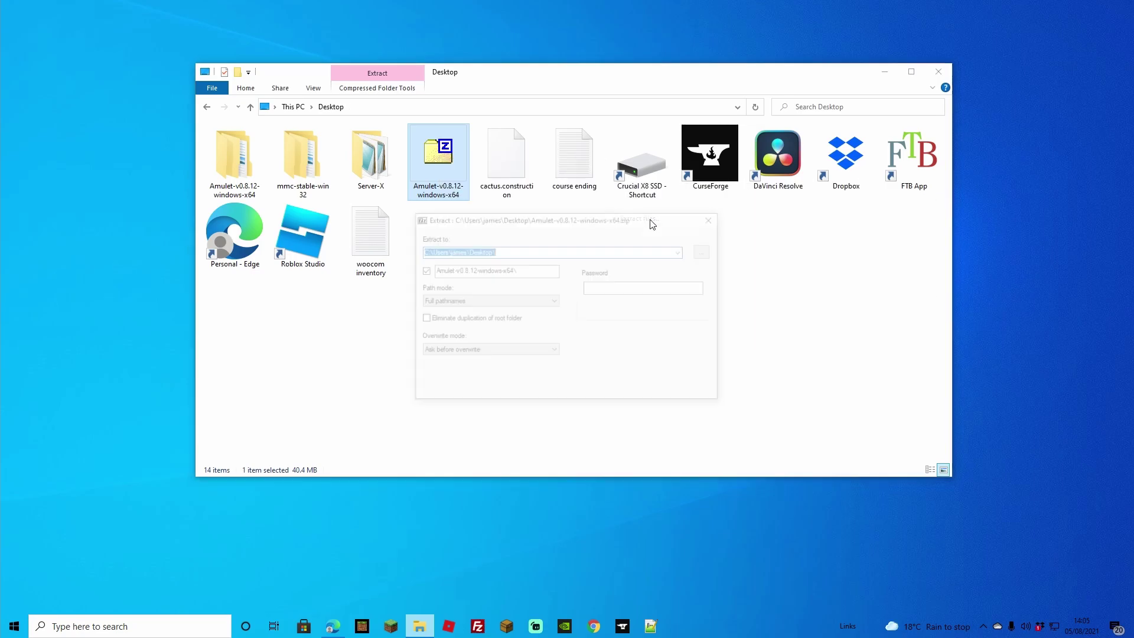
{"action": "left_click", "coordinate": [552, 385]}
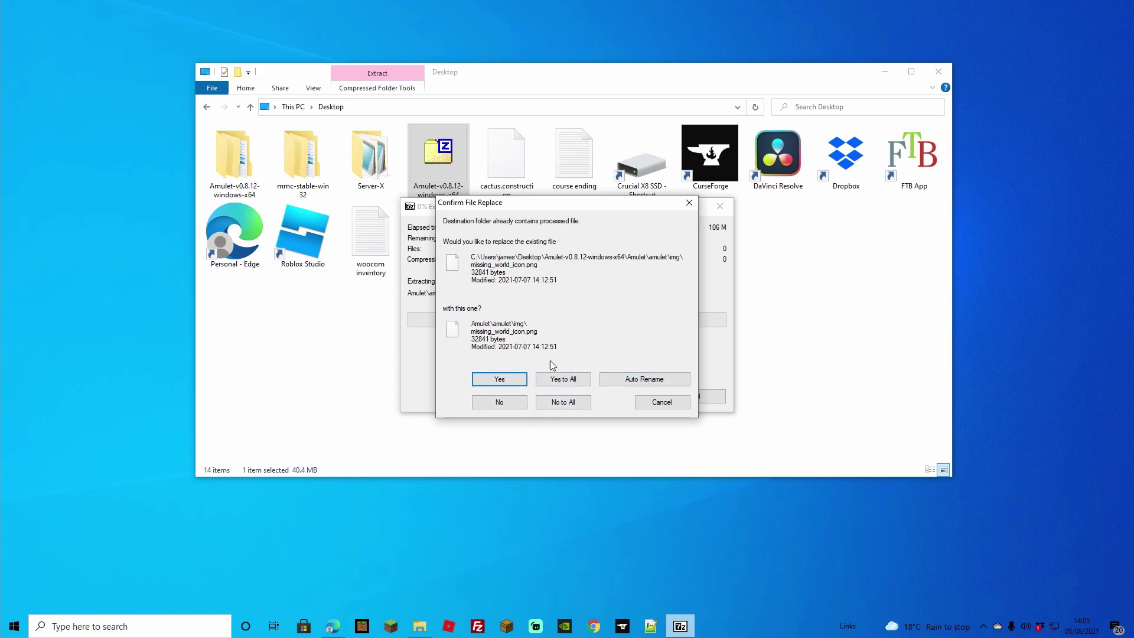
{"action": "left_click", "coordinate": [662, 402]}
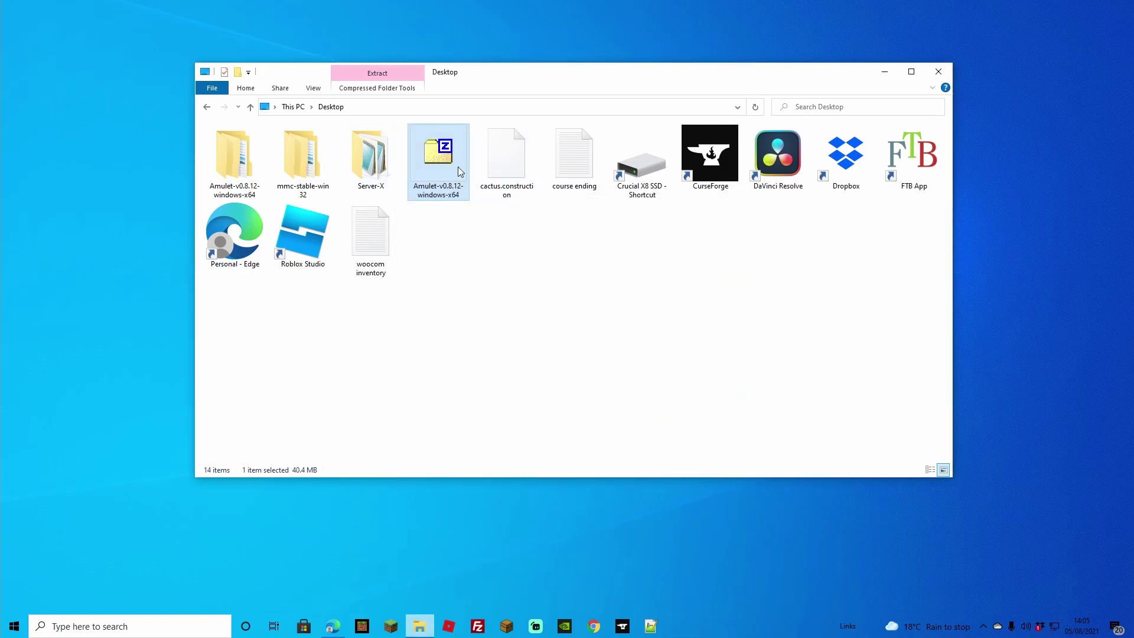
Step: Delete the Amulet archive from the desktop and launch amulet_app from the extracted Amulet folder in a maximised window
{"action": "key", "text": "Delete"}
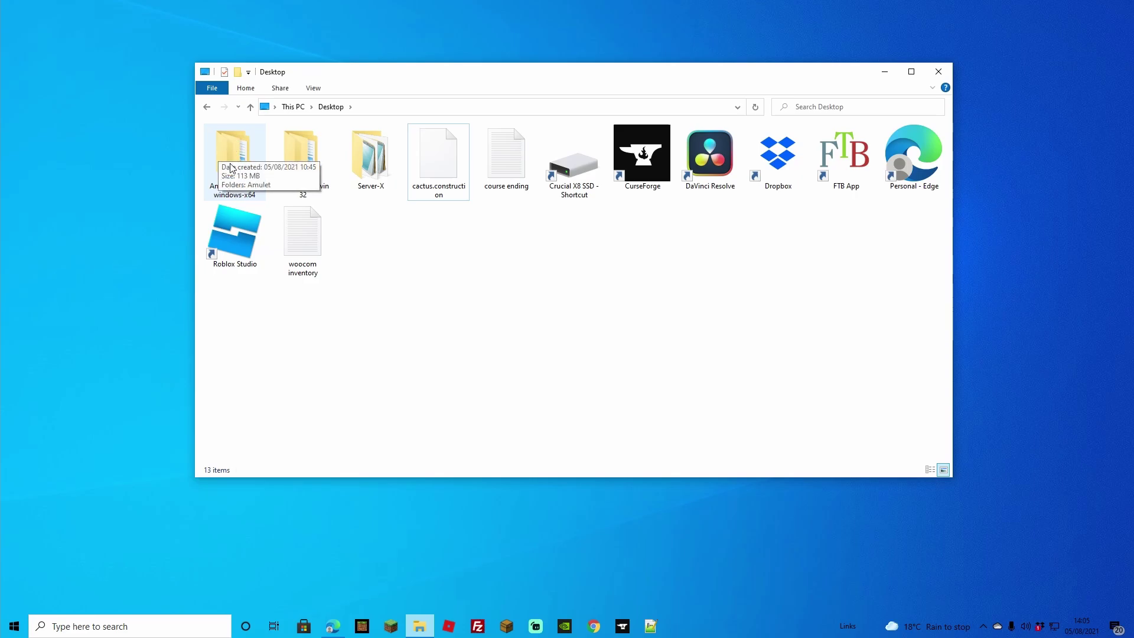
{"action": "double_click", "coordinate": [231, 168]}
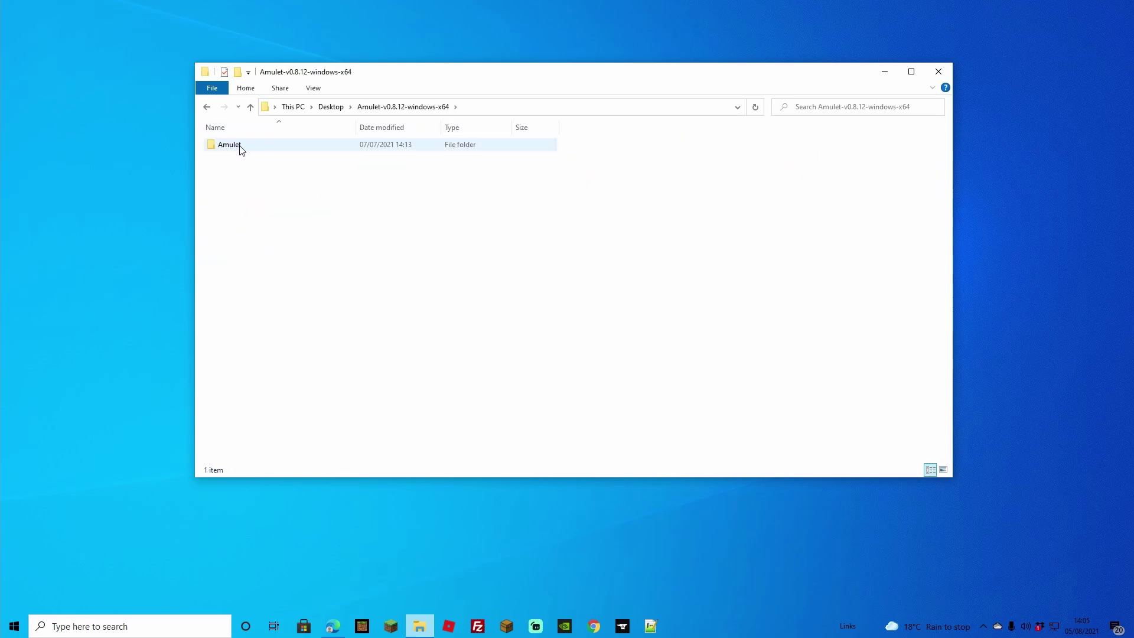
{"action": "double_click", "coordinate": [248, 146]}
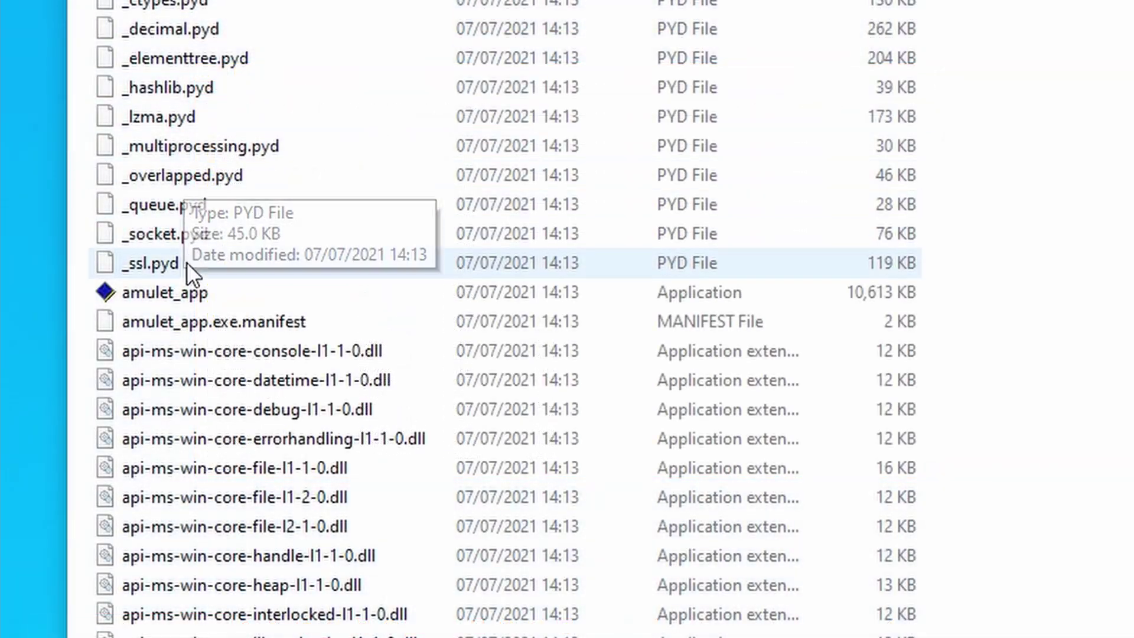
{"action": "double_click", "coordinate": [171, 293]}
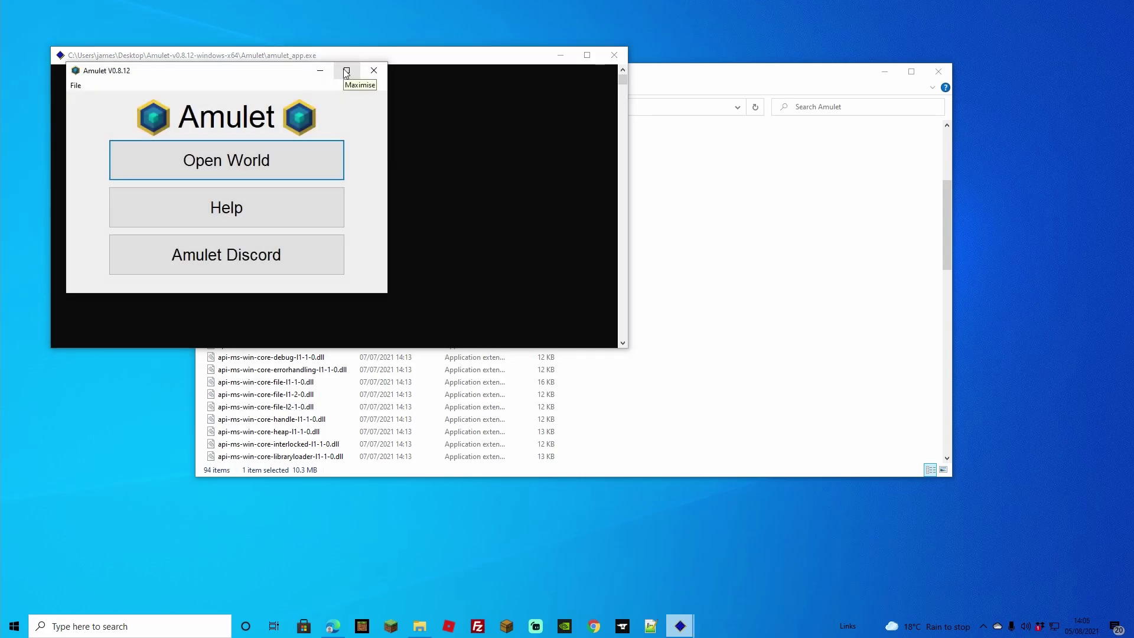
{"action": "left_click", "coordinate": [345, 70]}
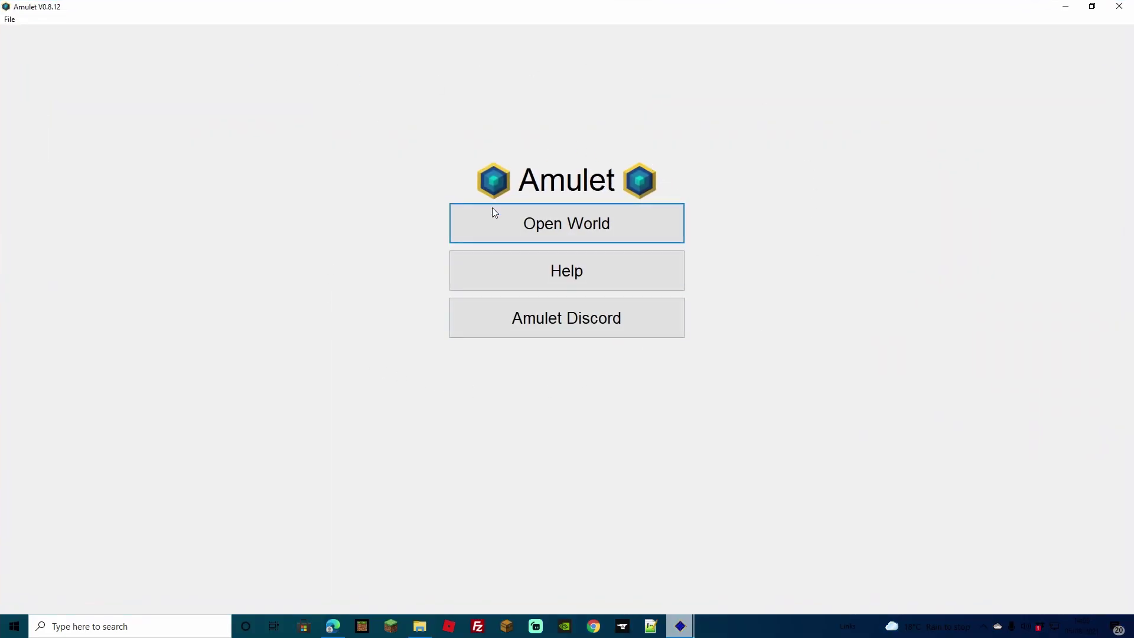
Step: Open the Bedrock world "test amulet" and load it in the 3D Editor
{"action": "left_click", "coordinate": [556, 233]}
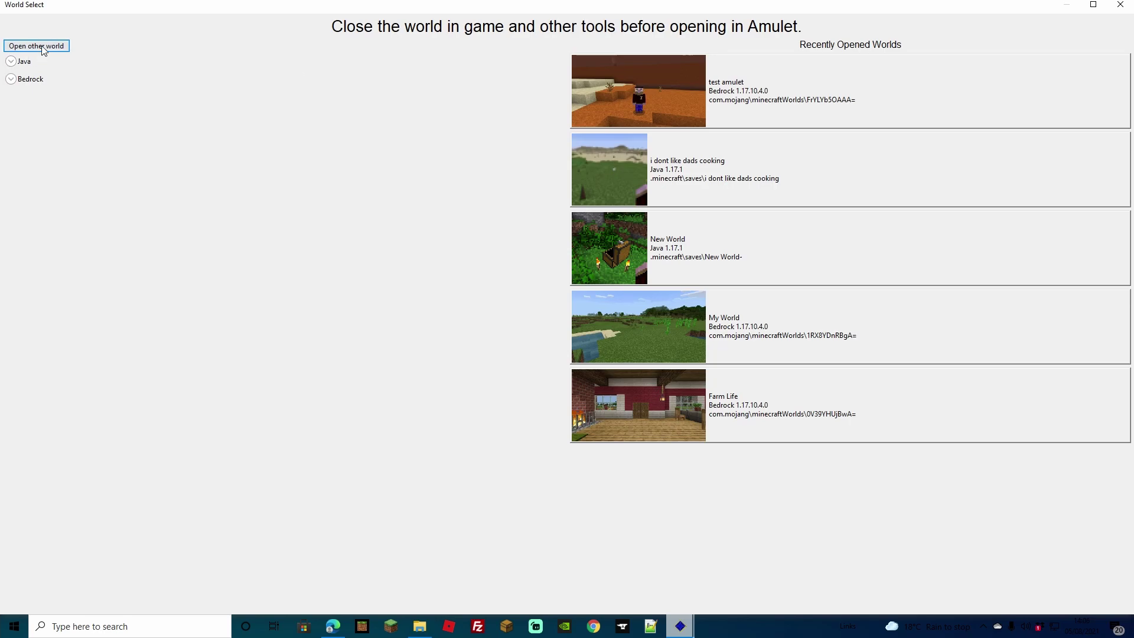
{"action": "left_click", "coordinate": [11, 79]}
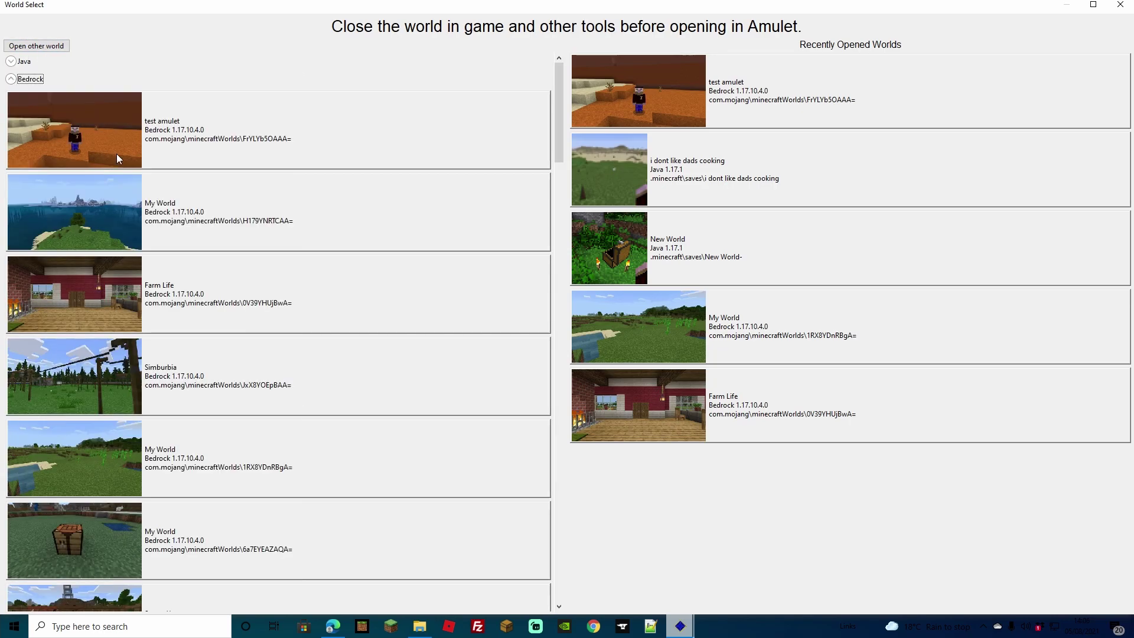
{"action": "scroll", "coordinate": [192, 181], "scroll_direction": "down", "scroll_amount": 3}
{"action": "scroll", "coordinate": [184, 278], "scroll_direction": "up", "scroll_amount": 3}
{"action": "left_click", "coordinate": [103, 137]}
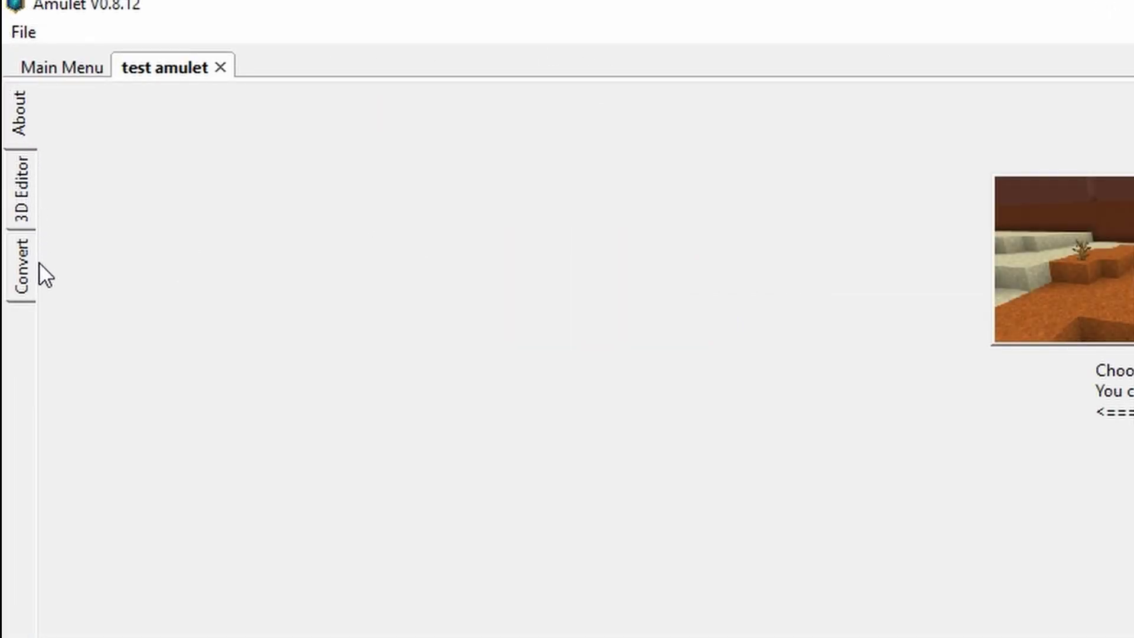
{"action": "left_click", "coordinate": [24, 184]}
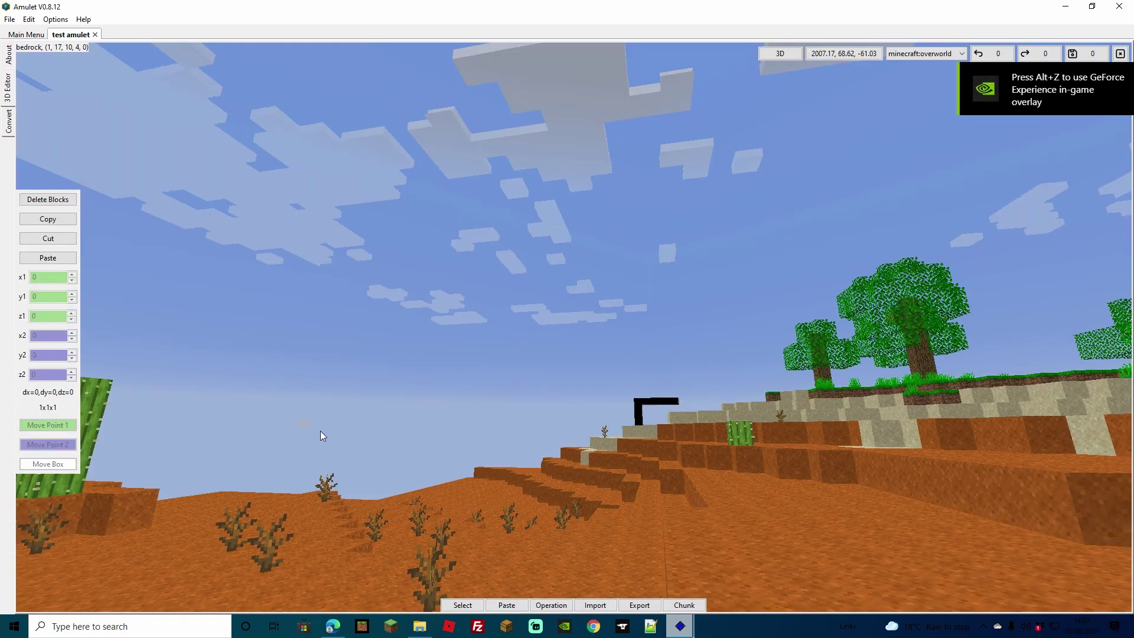
Step: Fly over the loaded world to examine its terrain, the mesa and the cleared chunks down to stone
{"action": "key", "text": "space"}
{"action": "right_click", "coordinate": [400, 469]}
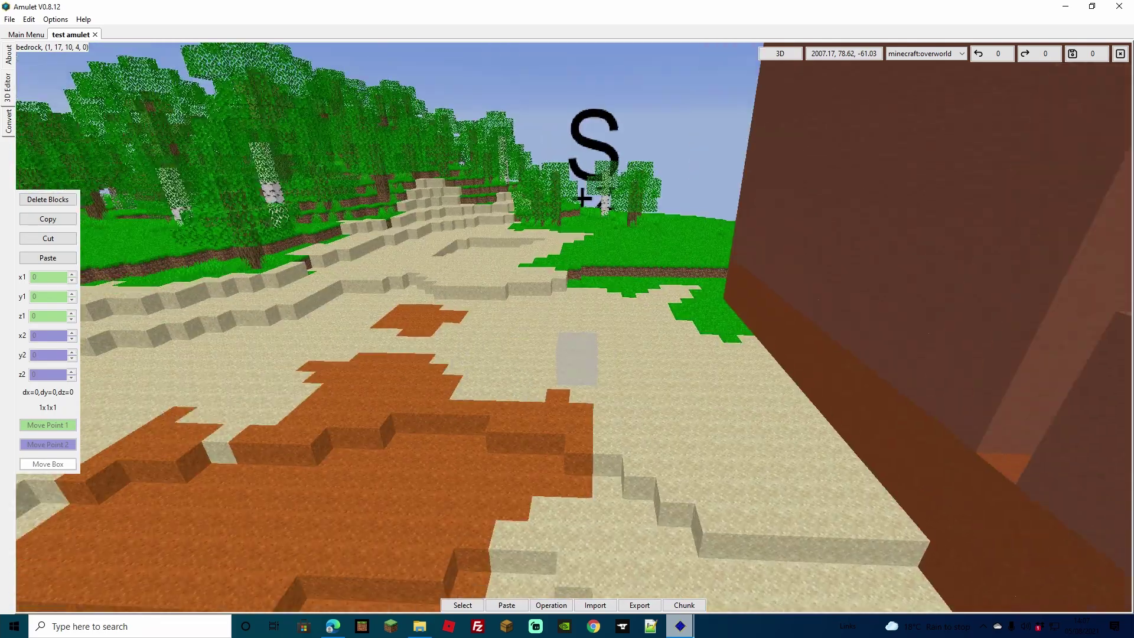
{"action": "key", "text": "s"}
{"action": "right_click", "coordinate": [573, 327]}
{"action": "key", "text": "a"}
{"action": "key", "text": "space"}
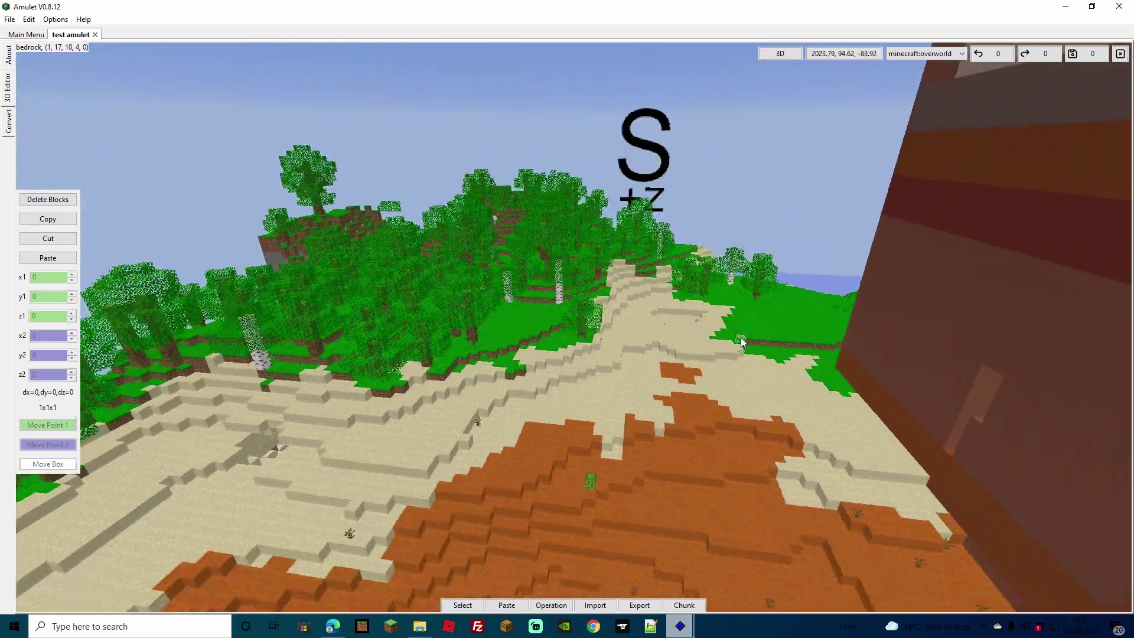
{"action": "key", "text": "d"}
{"action": "key", "text": "space"}
{"action": "key", "text": "d"}
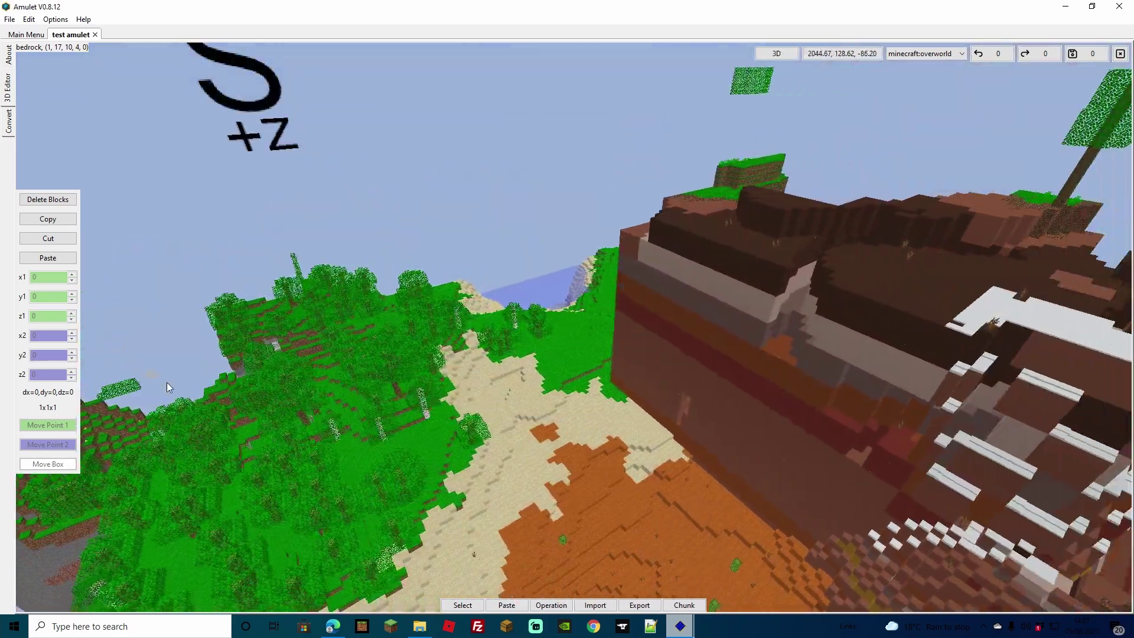
{"action": "right_click", "coordinate": [299, 418]}
{"action": "key", "text": "w"}
{"action": "key", "text": "d"}
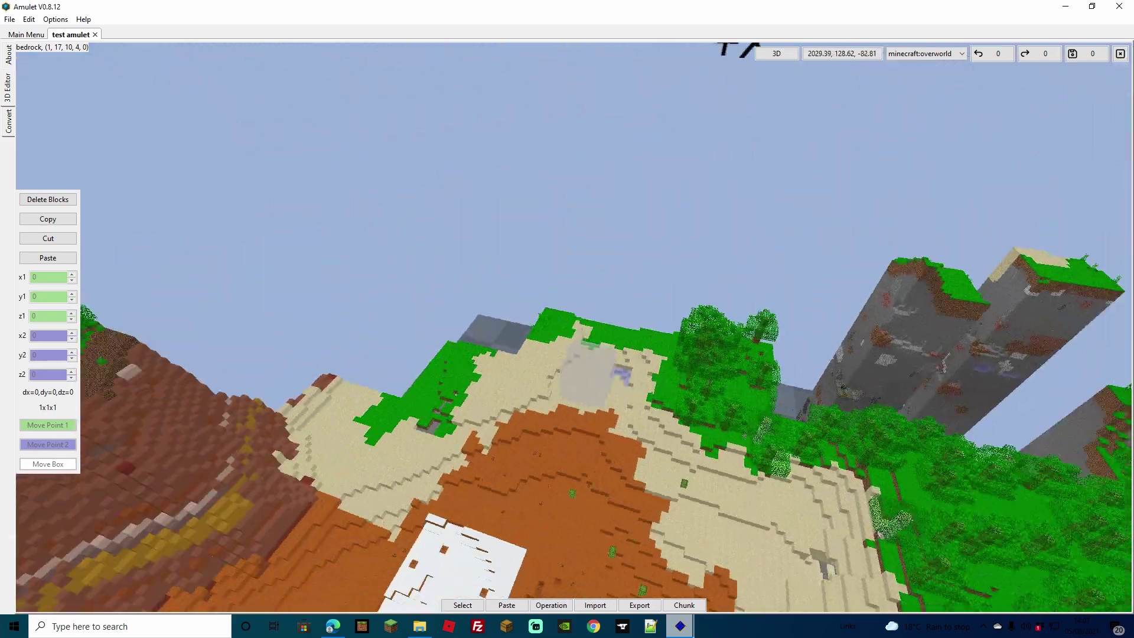
{"action": "key", "text": "w"}
{"action": "key", "text": "a"}
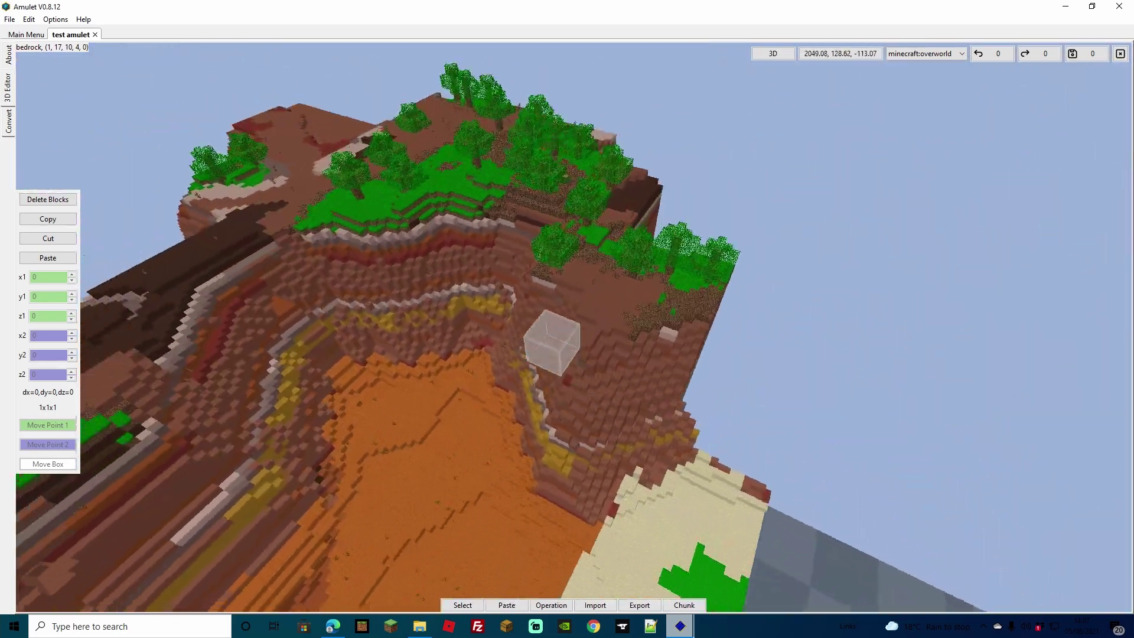
{"action": "key", "text": "w"}
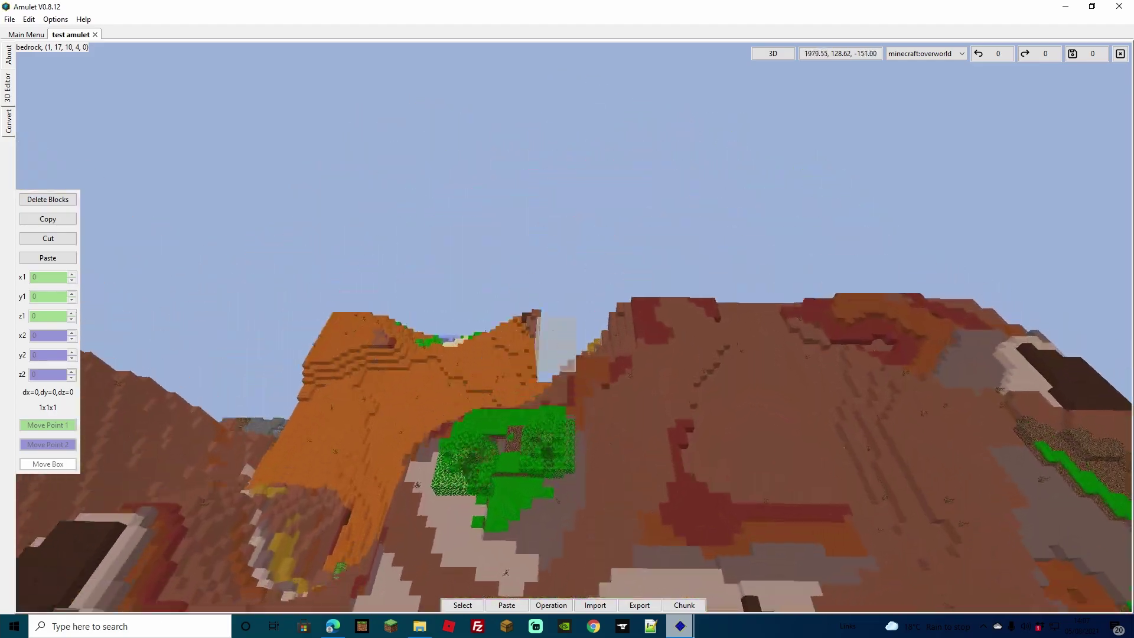
{"action": "key", "text": "w"}
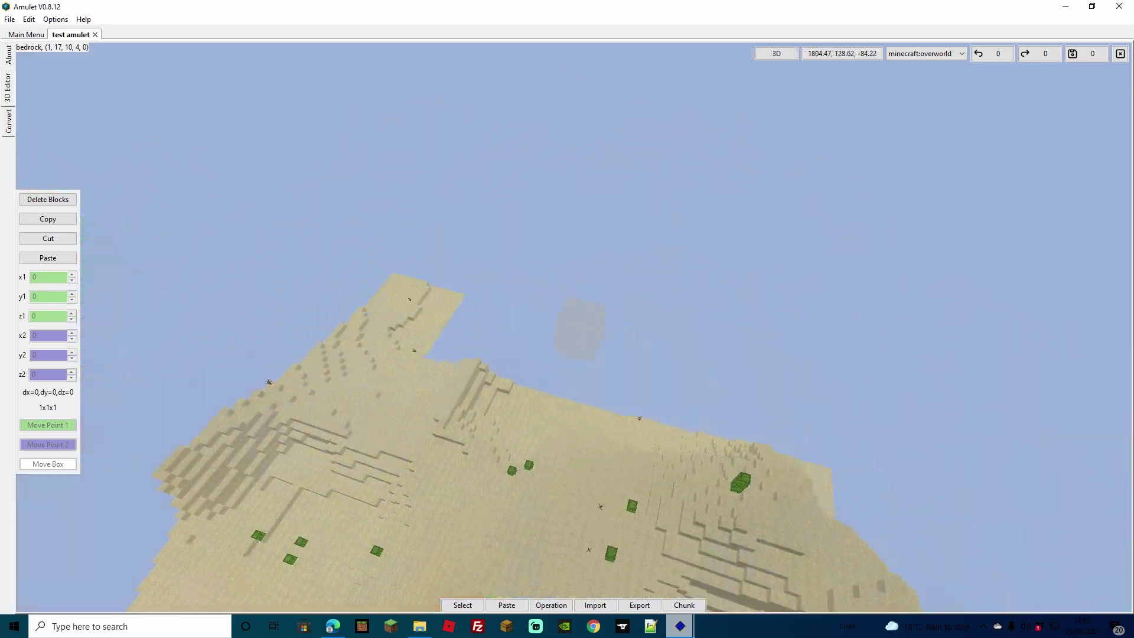
{"action": "key", "text": "w"}
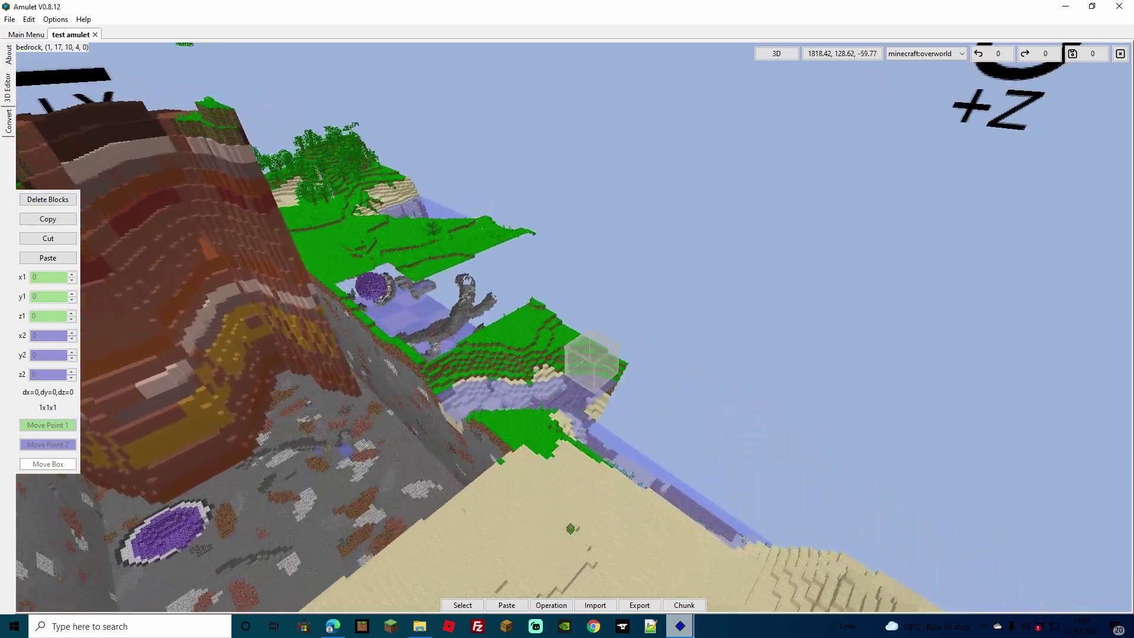
{"action": "key", "text": "d"}
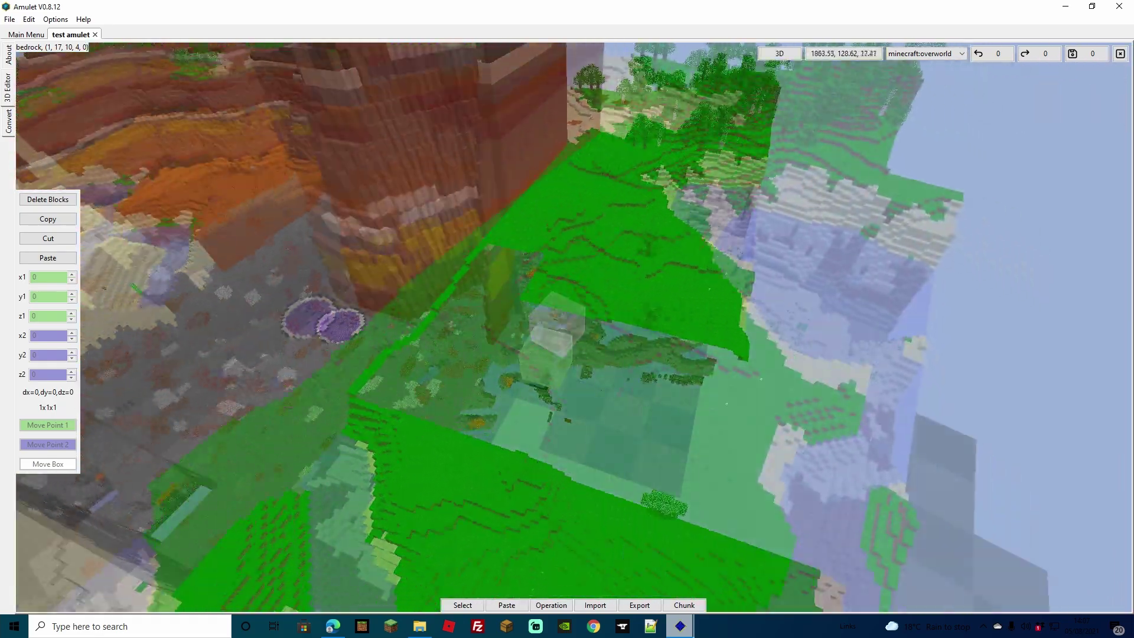
{"action": "key", "text": "w"}
{"action": "key", "text": "d"}
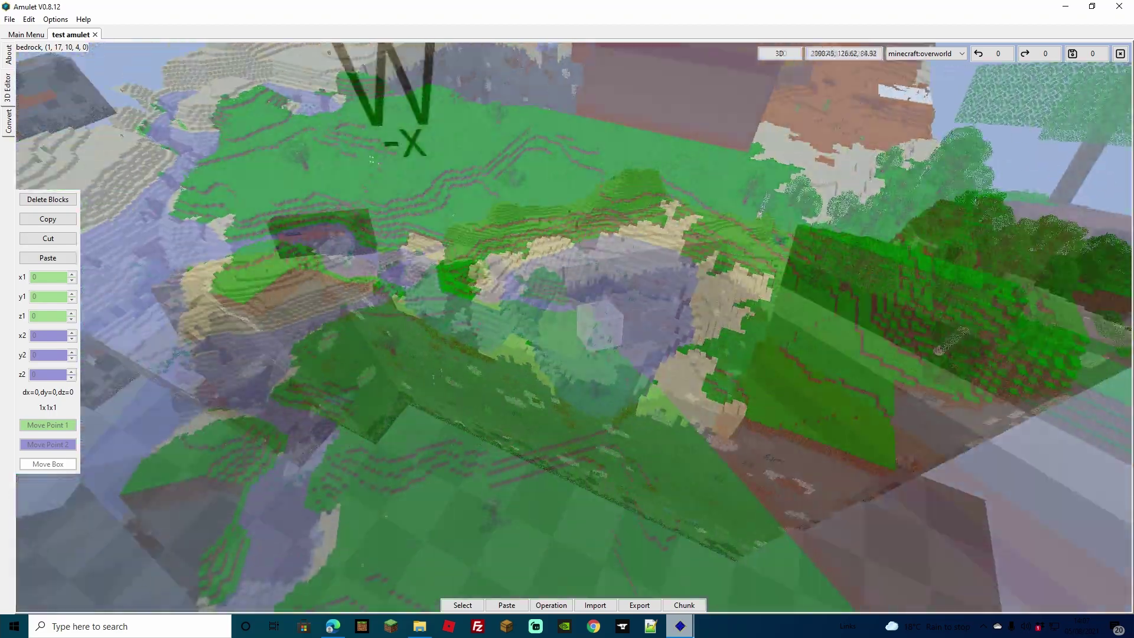
{"action": "key", "text": "w"}
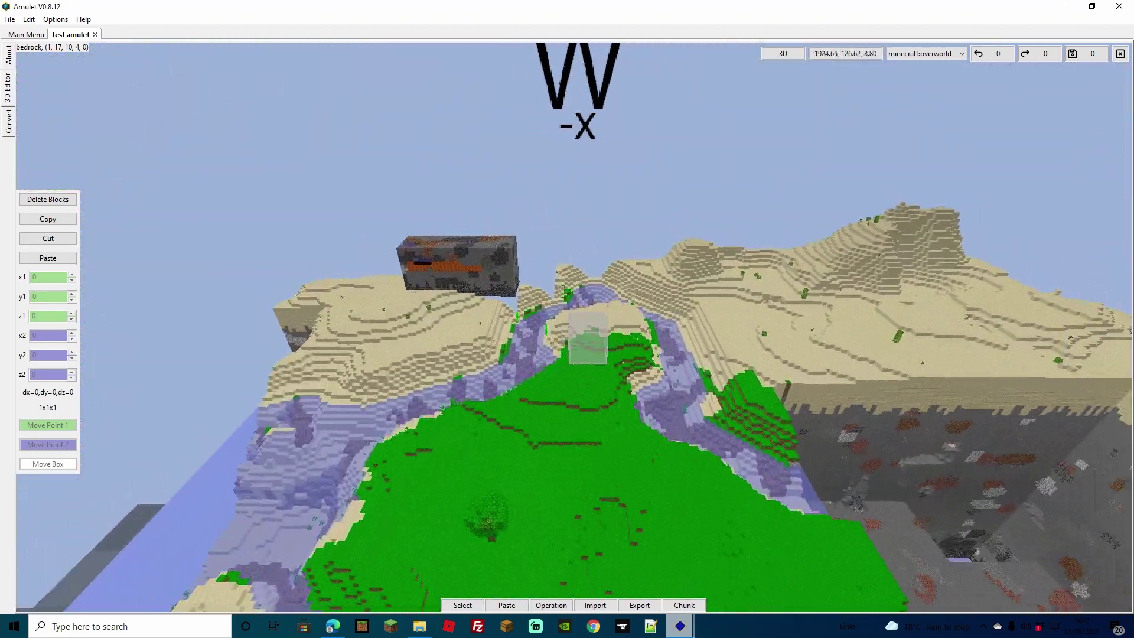
{"action": "key", "text": "w"}
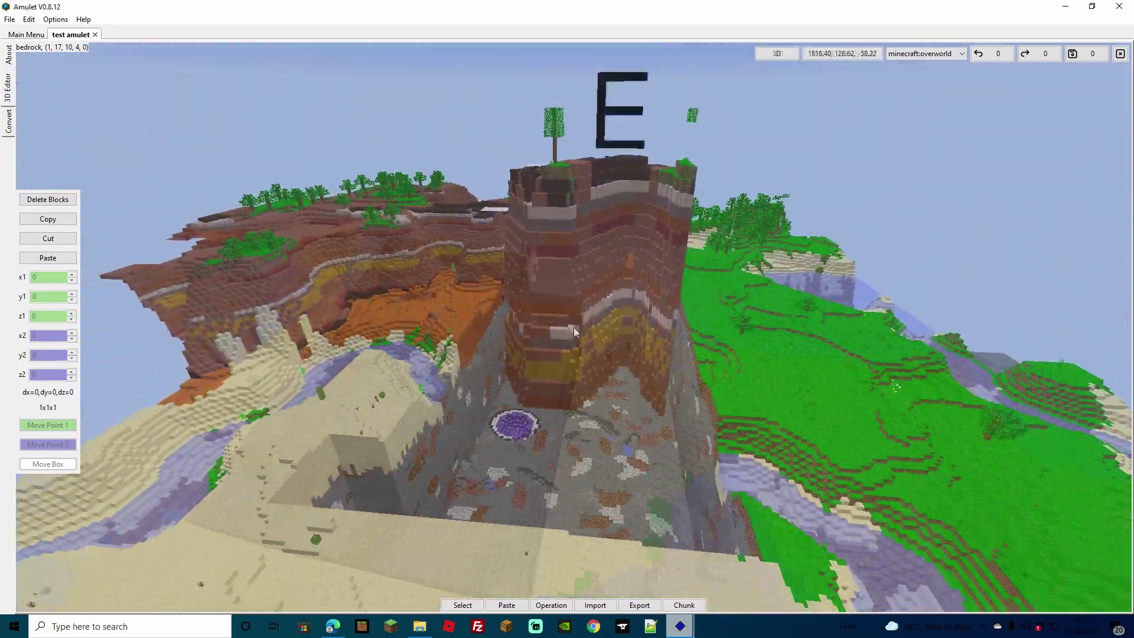
{"action": "key", "text": "d"}
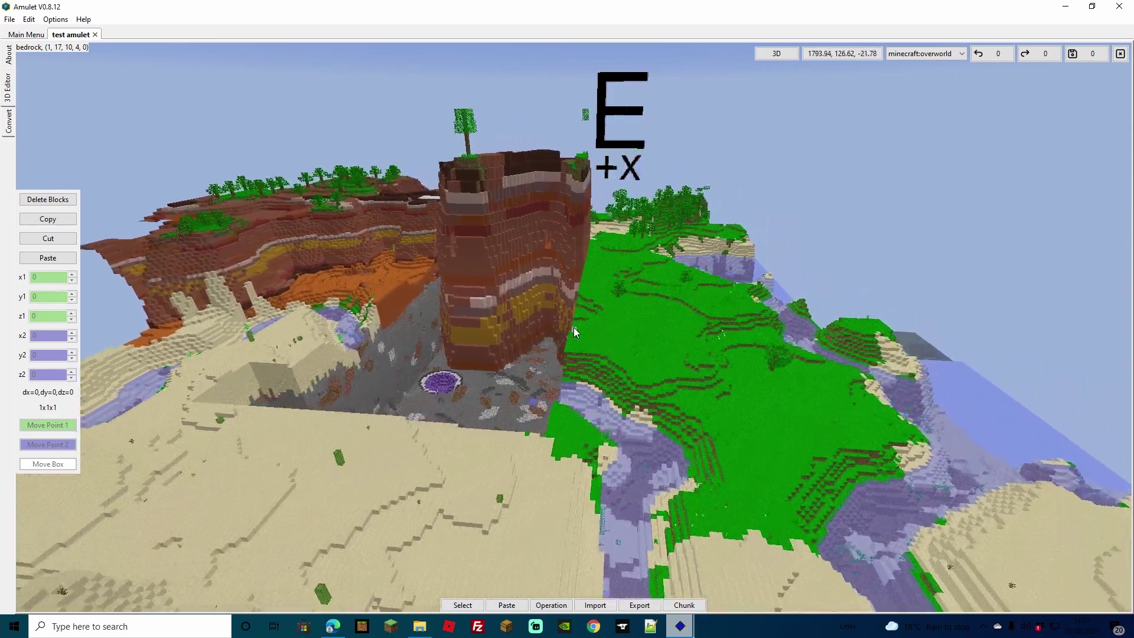
{"action": "key", "text": "w"}
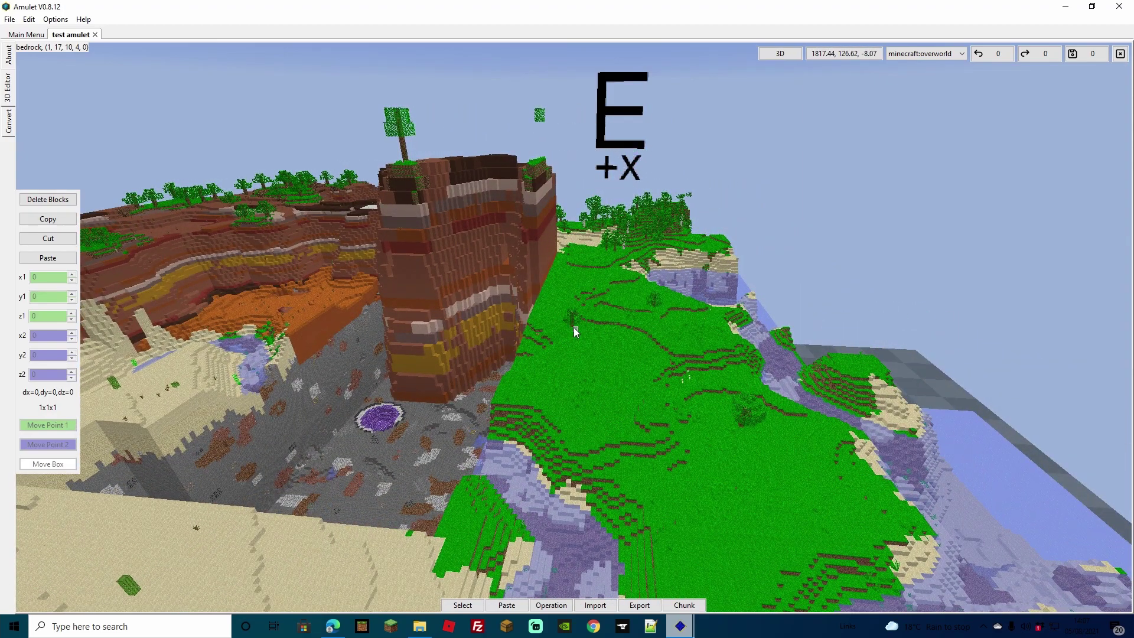
Step: Open the editor's control settings to review the key bindings
{"action": "left_click", "coordinate": [55, 19]}
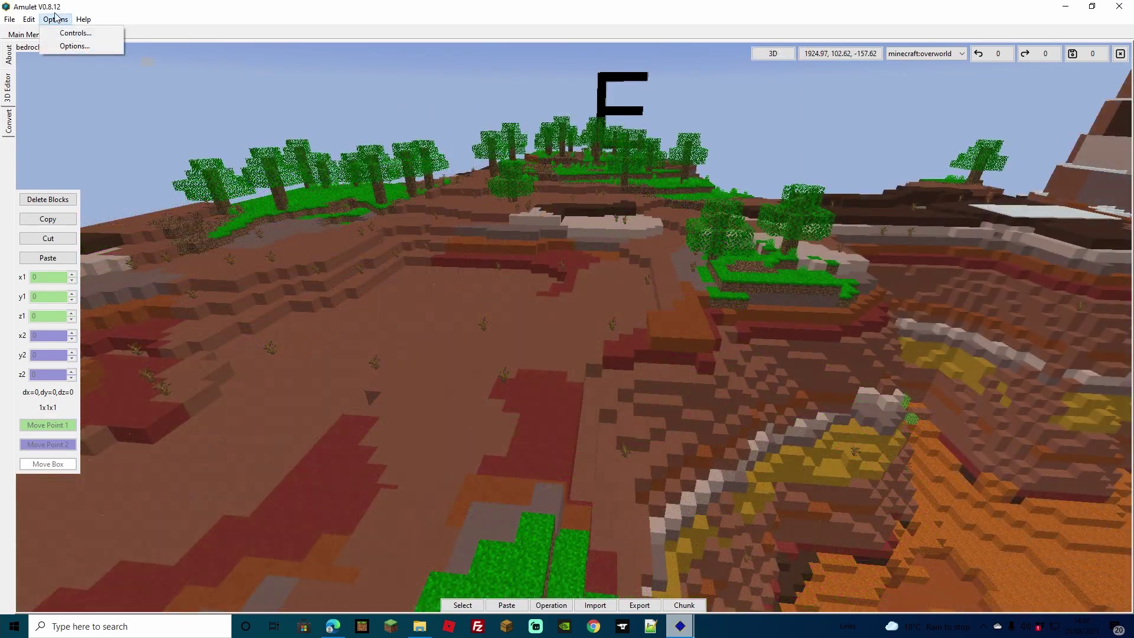
{"action": "left_click", "coordinate": [71, 33]}
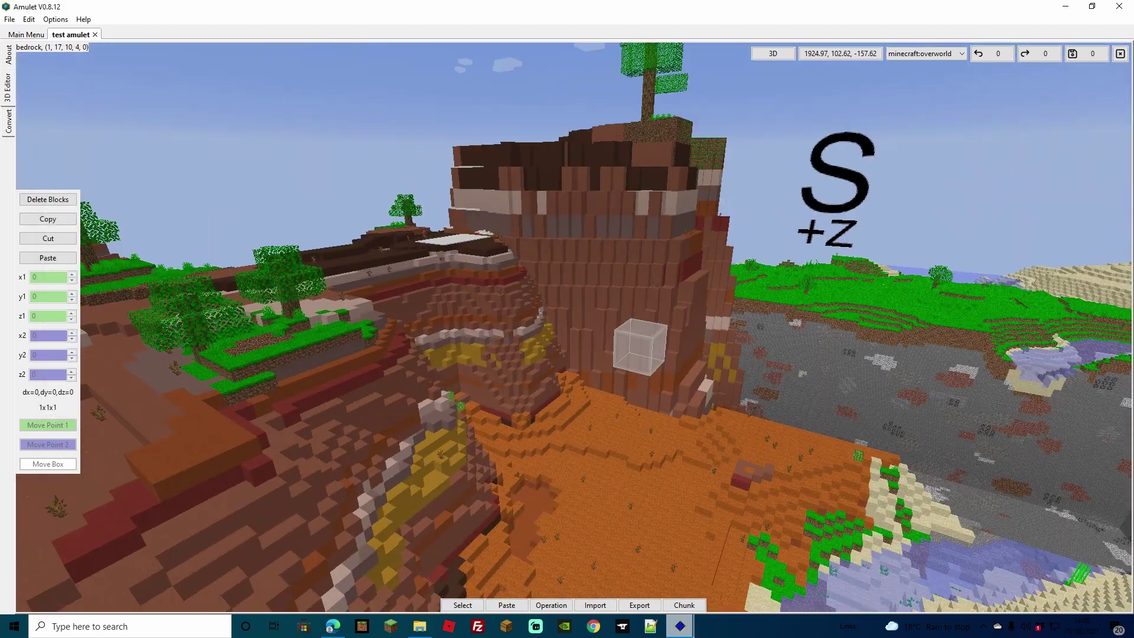
Step: Enclose the single tree on the grassy mesa ledge in a 6x8x6 selection box and copy it
{"action": "right_click_drag", "start_coordinate": [573, 328], "coordinate": [348, 363]}
{"action": "key", "text": "w"}
{"action": "key", "text": "w"}
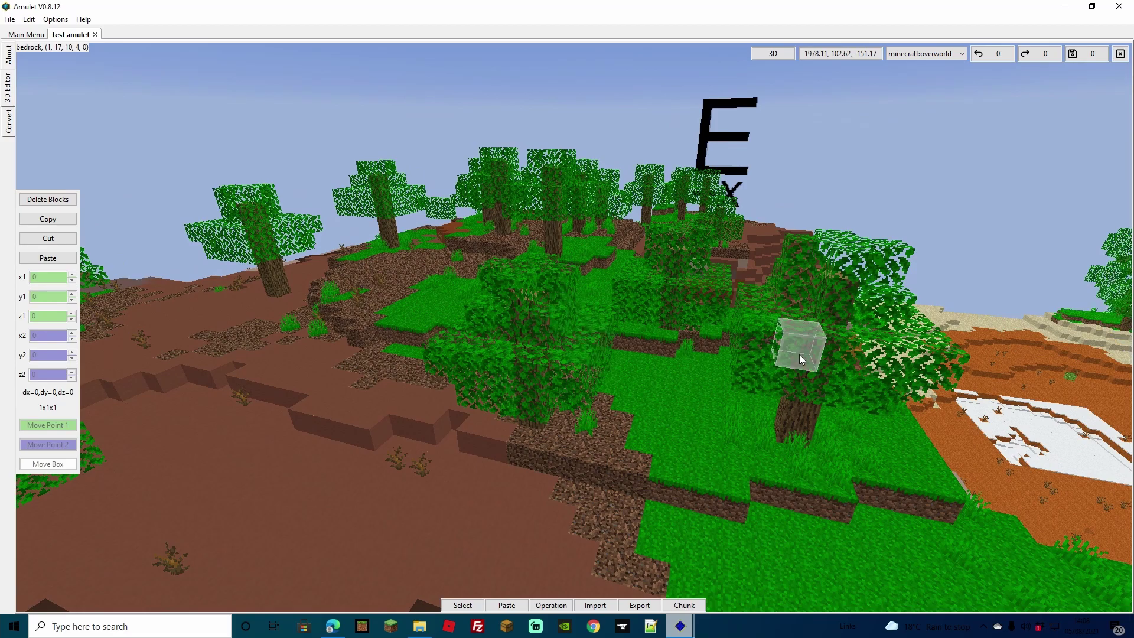
{"action": "key", "text": "a"}
{"action": "key", "text": "s"}
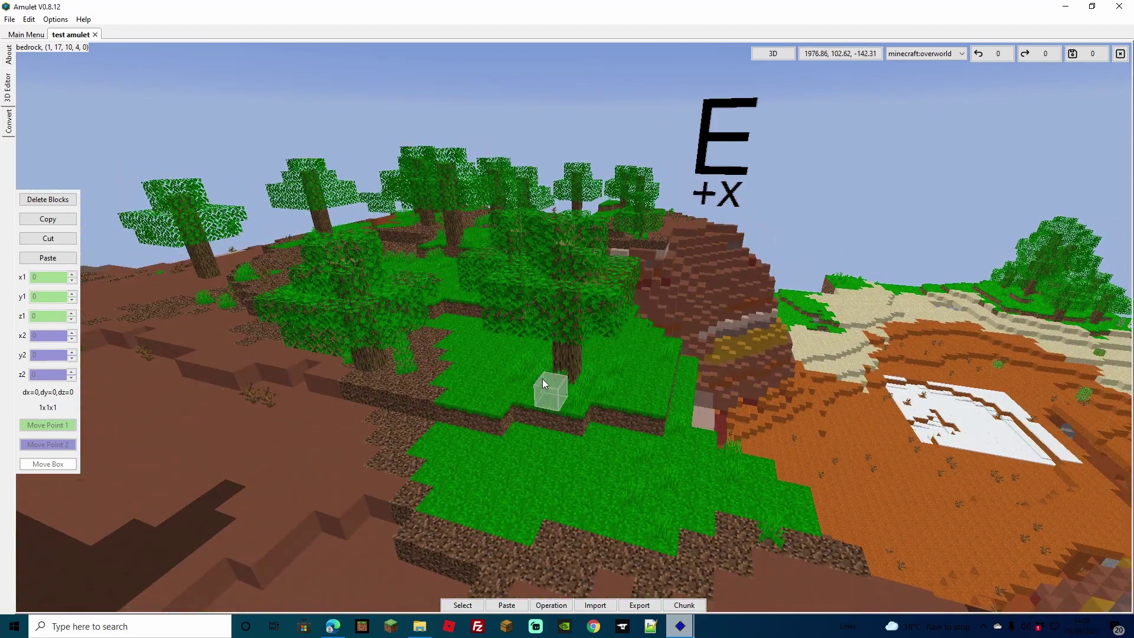
{"action": "left_click", "coordinate": [537, 345]}
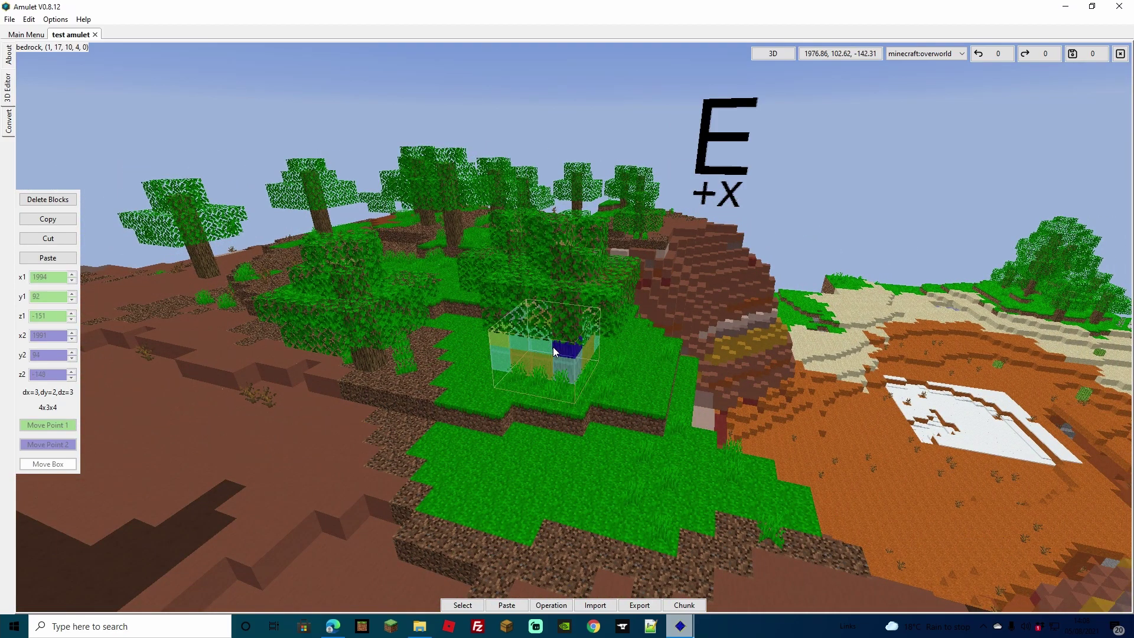
{"action": "left_click_drag", "start_coordinate": [553, 347], "coordinate": [564, 341]}
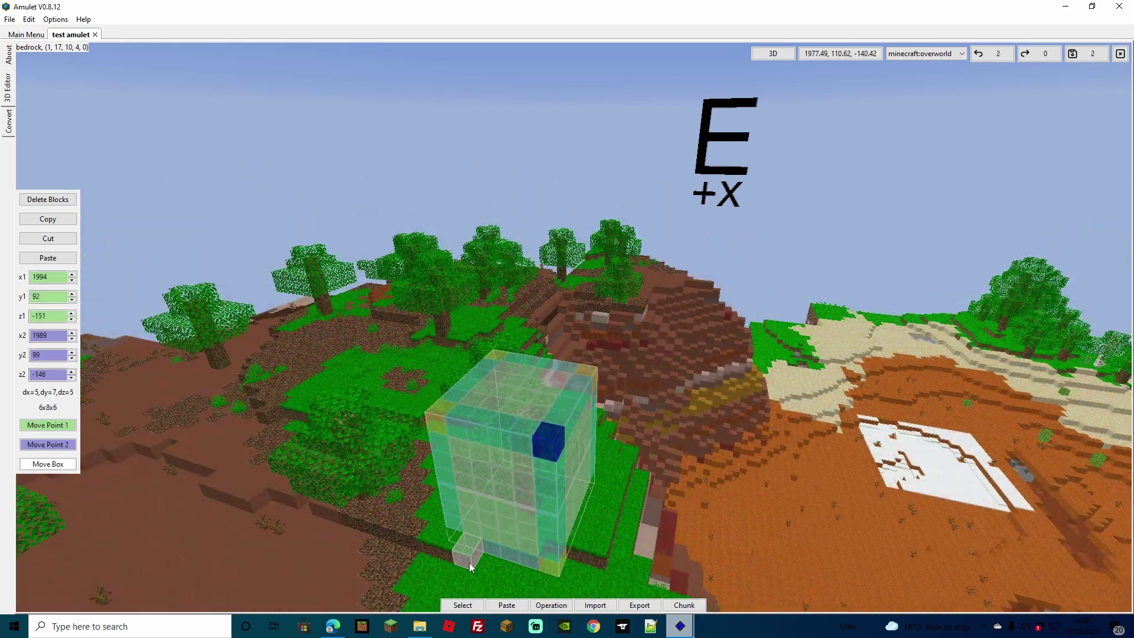
{"action": "key", "text": "d"}
{"action": "key", "text": "a"}
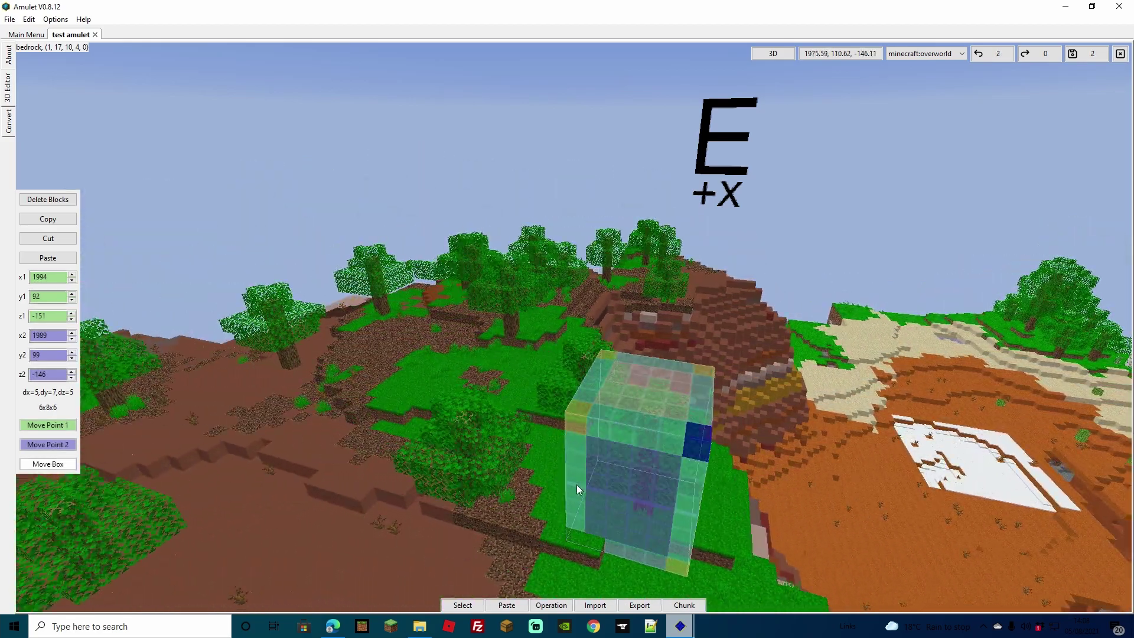
{"action": "key", "text": "d"}
{"action": "left_click", "coordinate": [49, 222]}
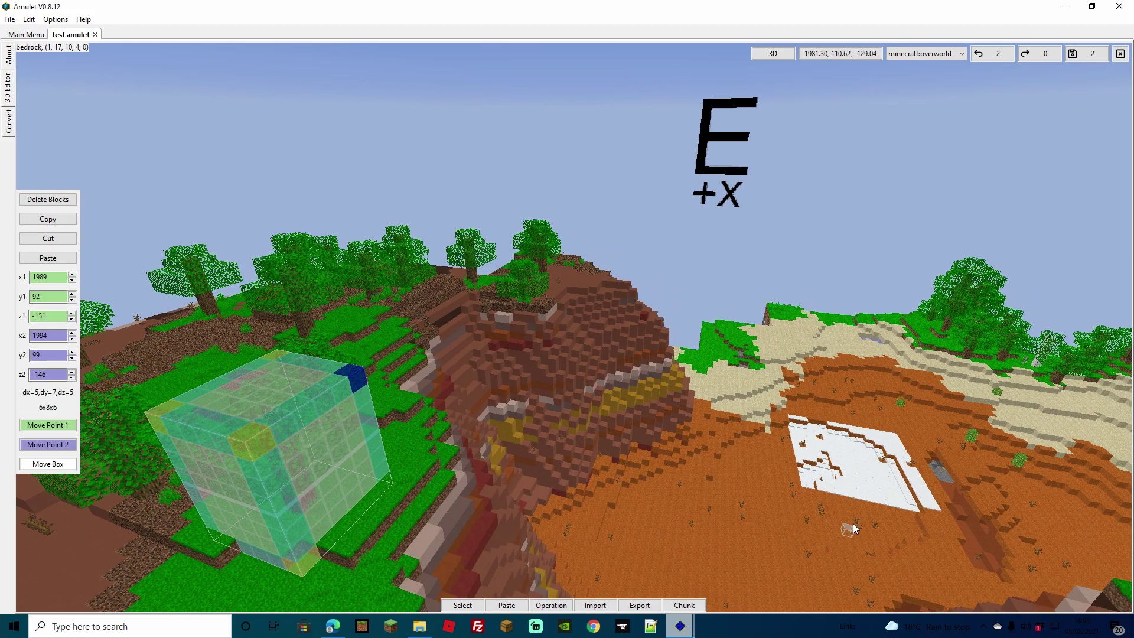
Step: Paste the copied tree and place its preview on the orange ground beside the white patch, at 2033, 66, -118
{"action": "key", "text": "d"}
{"action": "key", "text": "w"}
{"action": "key", "text": "shift"}
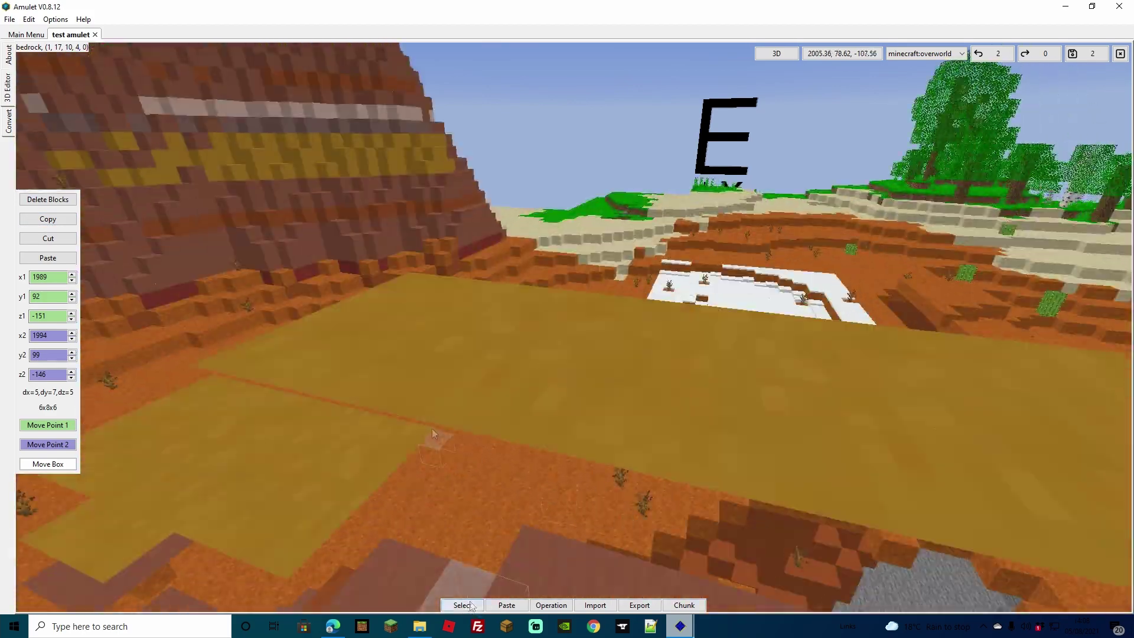
{"action": "left_click", "coordinate": [48, 258]}
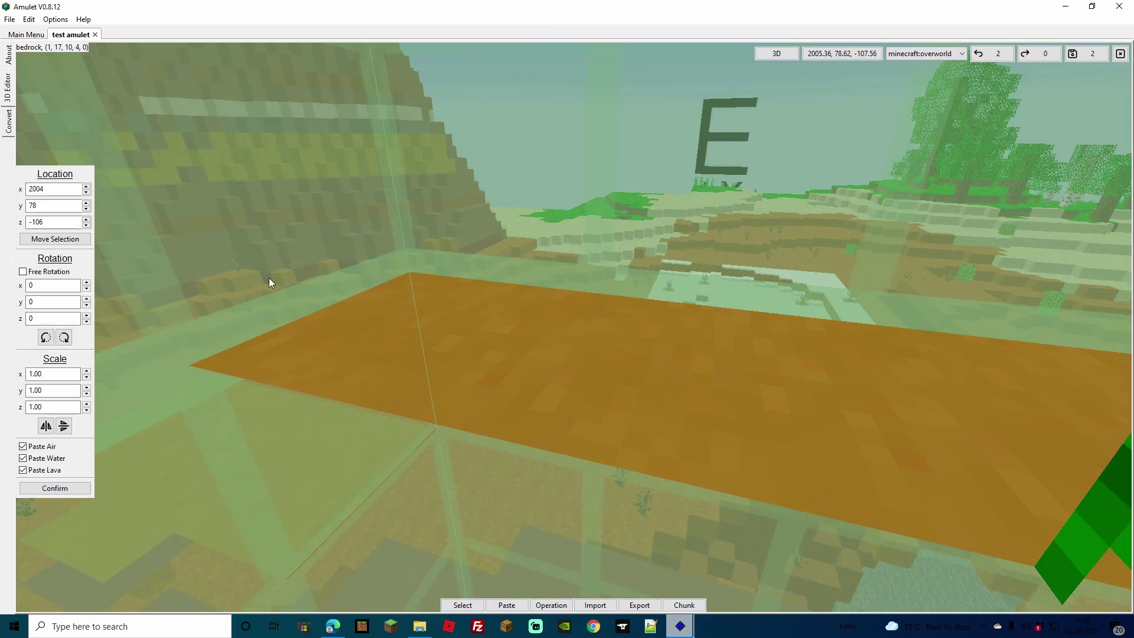
{"action": "key", "text": "w"}
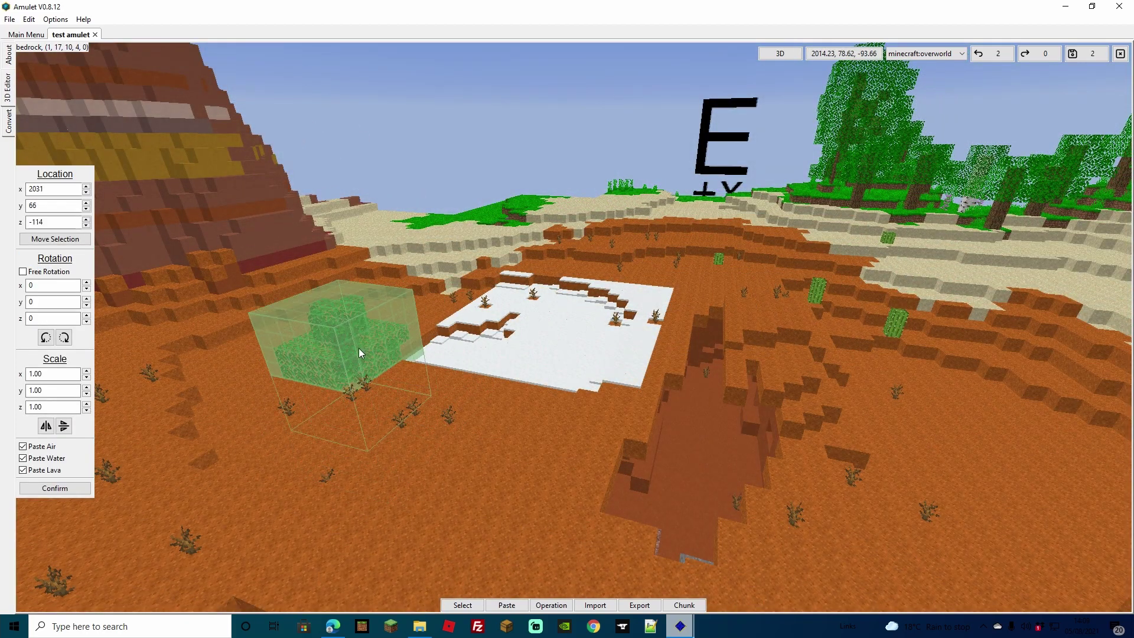
{"action": "key", "text": "w"}
{"action": "key", "text": "a"}
{"action": "key", "text": "s"}
{"action": "key", "text": "d"}
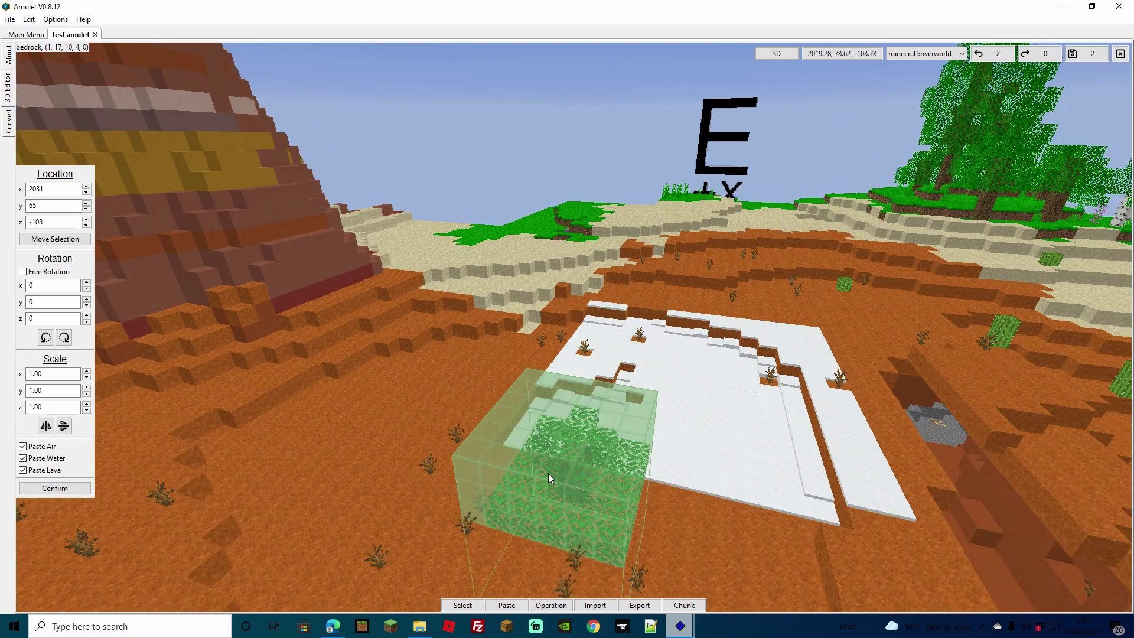
{"action": "left_click", "coordinate": [414, 406]}
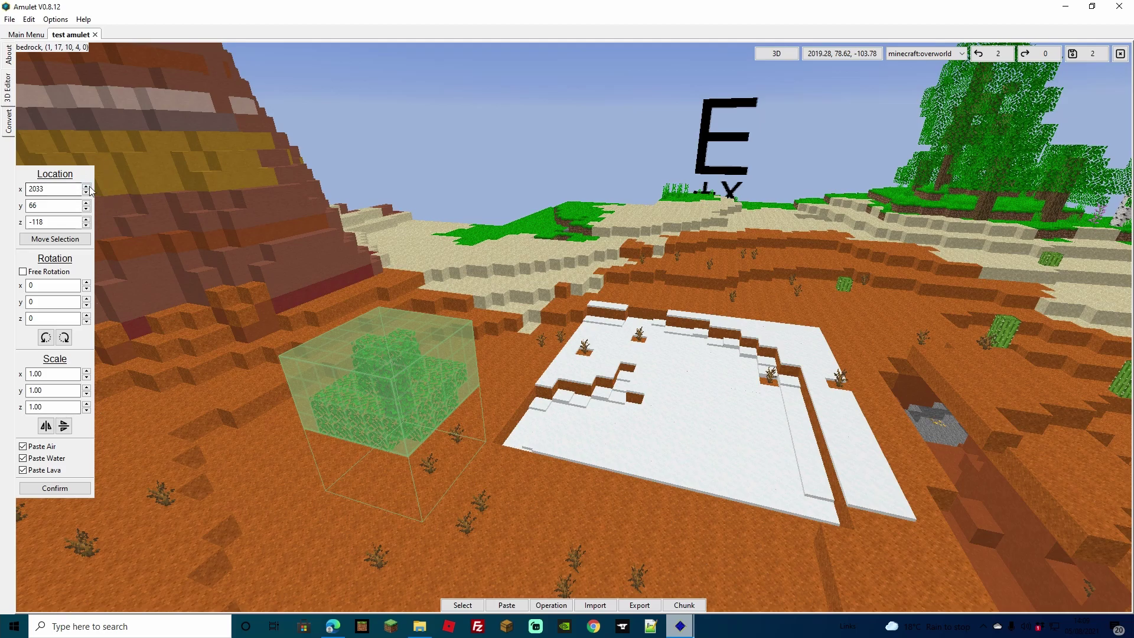
Step: Set the pasted tree's location to x 2032, y 69, z -118 and its y rotation to 180 degrees
{"action": "scroll", "coordinate": [88, 190], "scroll_direction": "up", "scroll_amount": 3}
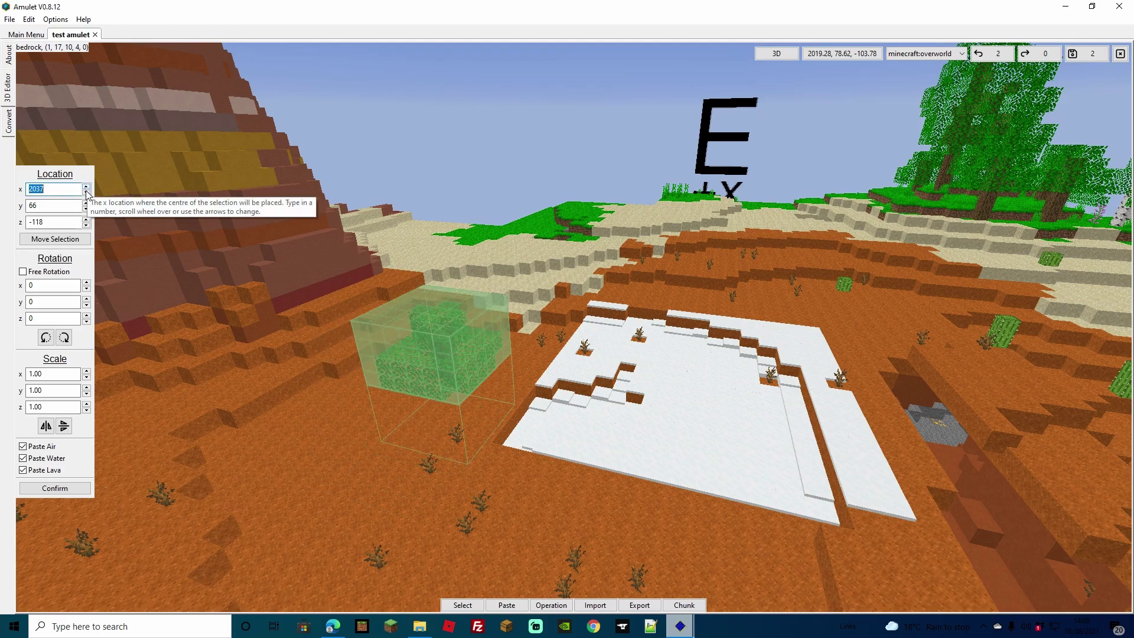
{"action": "scroll", "coordinate": [88, 191], "scroll_direction": "down", "scroll_amount": 3}
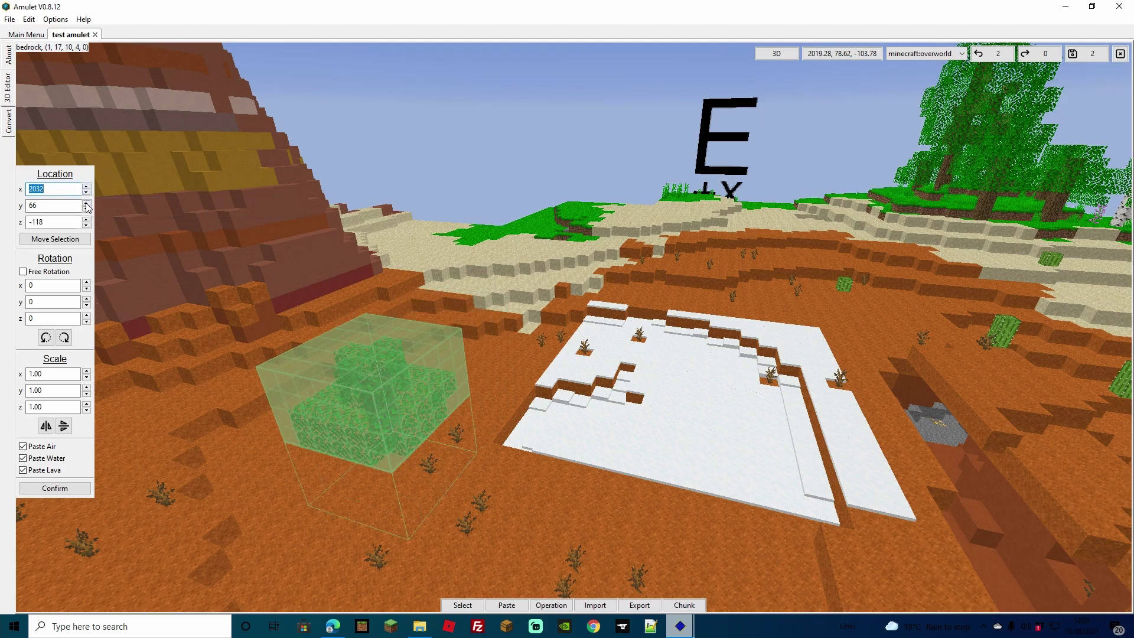
{"action": "scroll", "coordinate": [87, 204], "scroll_direction": "up", "scroll_amount": 3}
{"action": "scroll", "coordinate": [87, 205], "scroll_direction": "up", "scroll_amount": 1}
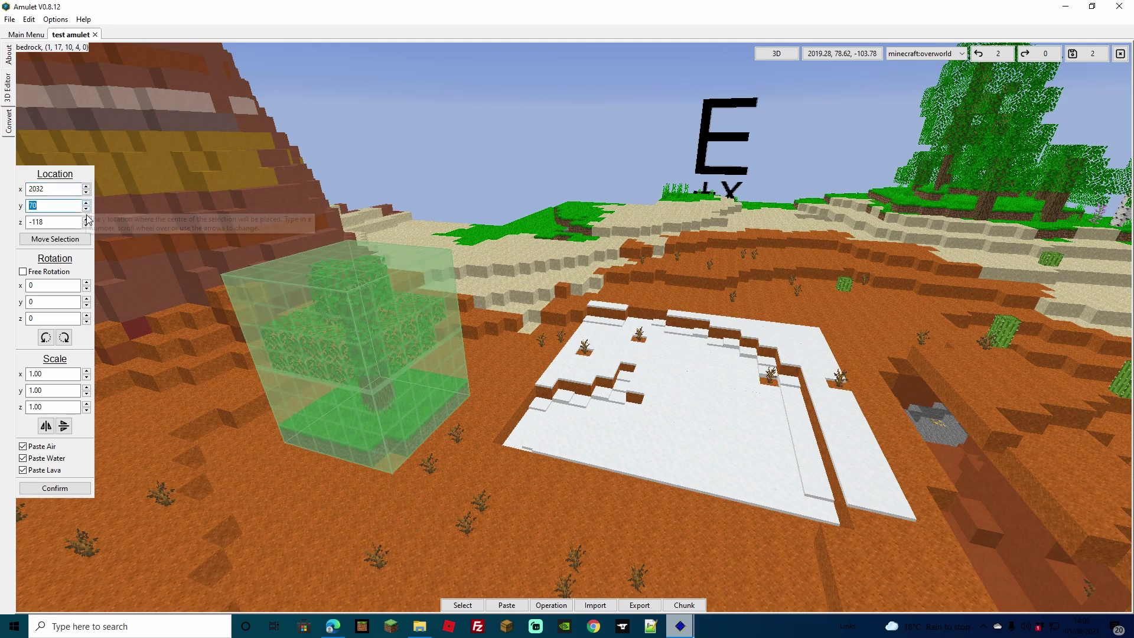
{"action": "left_click", "coordinate": [87, 209]}
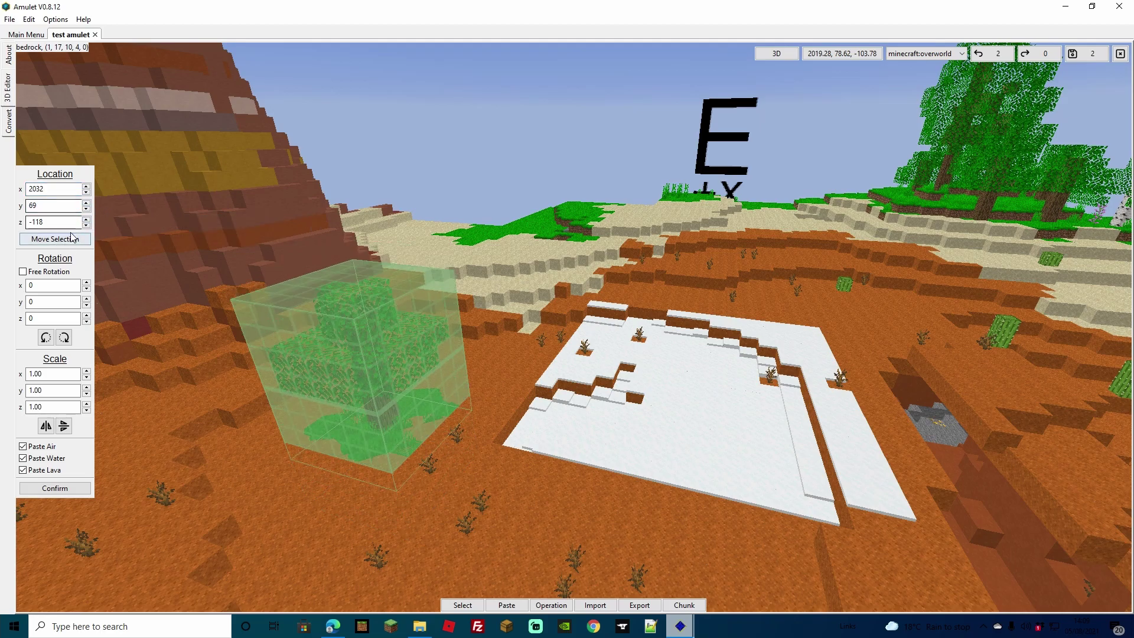
{"action": "scroll", "coordinate": [86, 226], "scroll_direction": "up", "scroll_amount": 2}
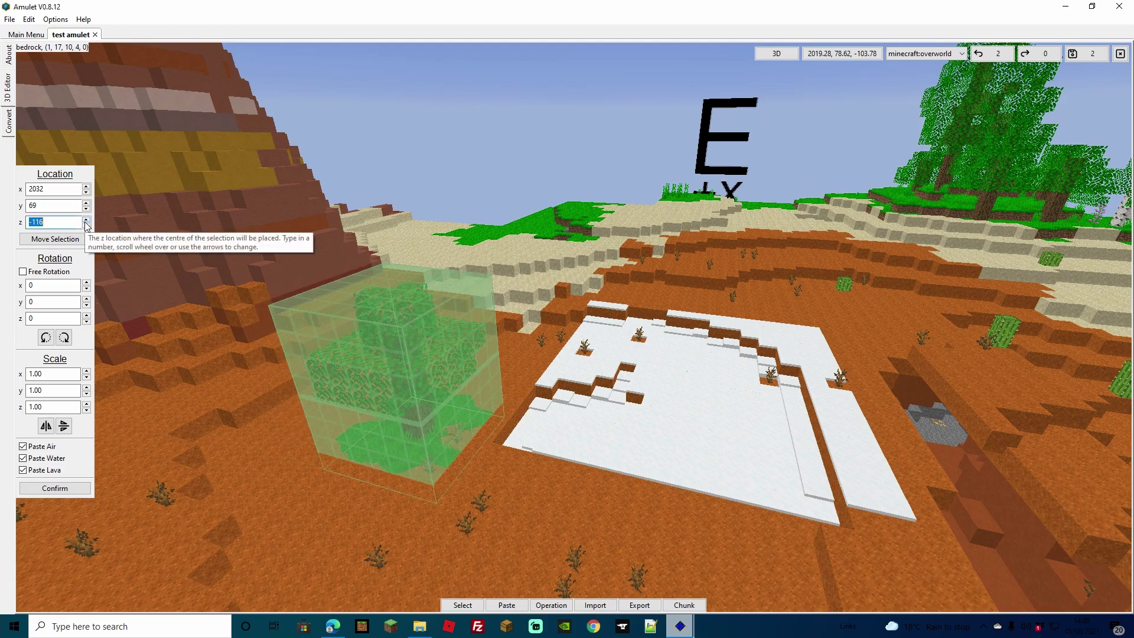
{"action": "scroll", "coordinate": [87, 226], "scroll_direction": "down", "scroll_amount": 2}
{"action": "scroll", "coordinate": [89, 286], "scroll_direction": "up", "scroll_amount": 2}
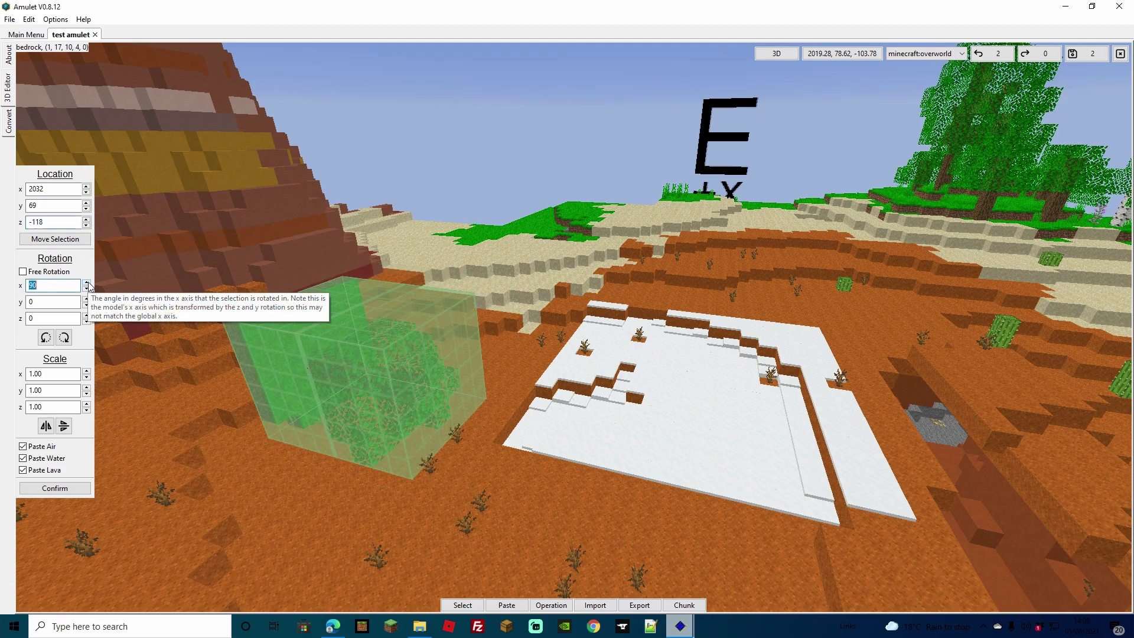
{"action": "scroll", "coordinate": [89, 286], "scroll_direction": "up", "scroll_amount": 4}
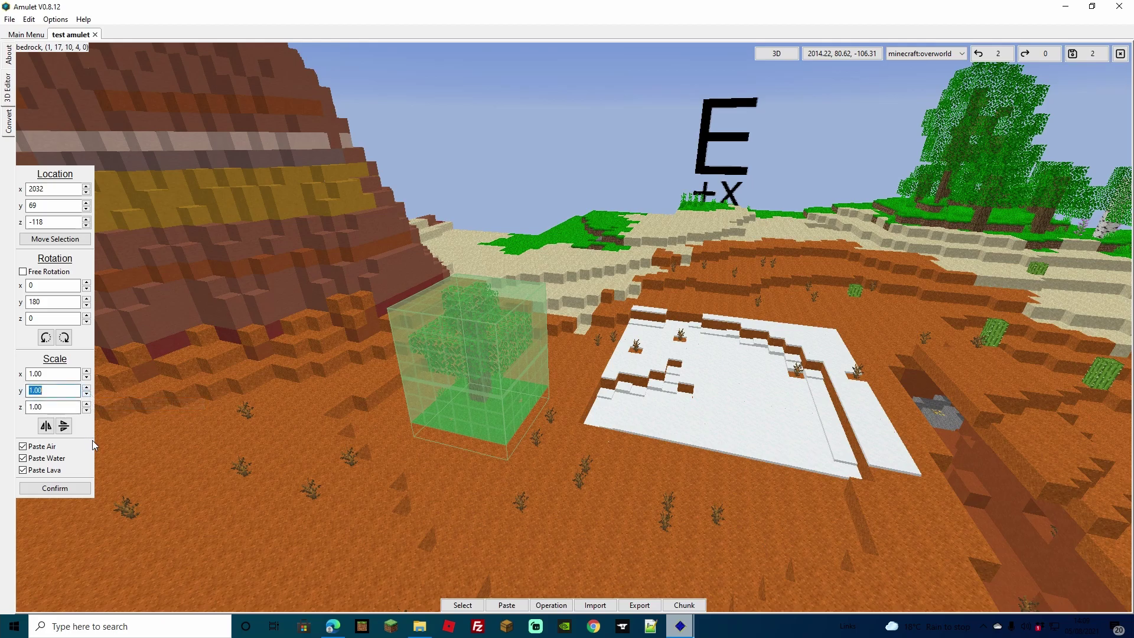
Step: Scale the pasted tree to 3.00 in both x and z, keeping the y scale at 1.00
{"action": "left_click", "coordinate": [87, 394]}
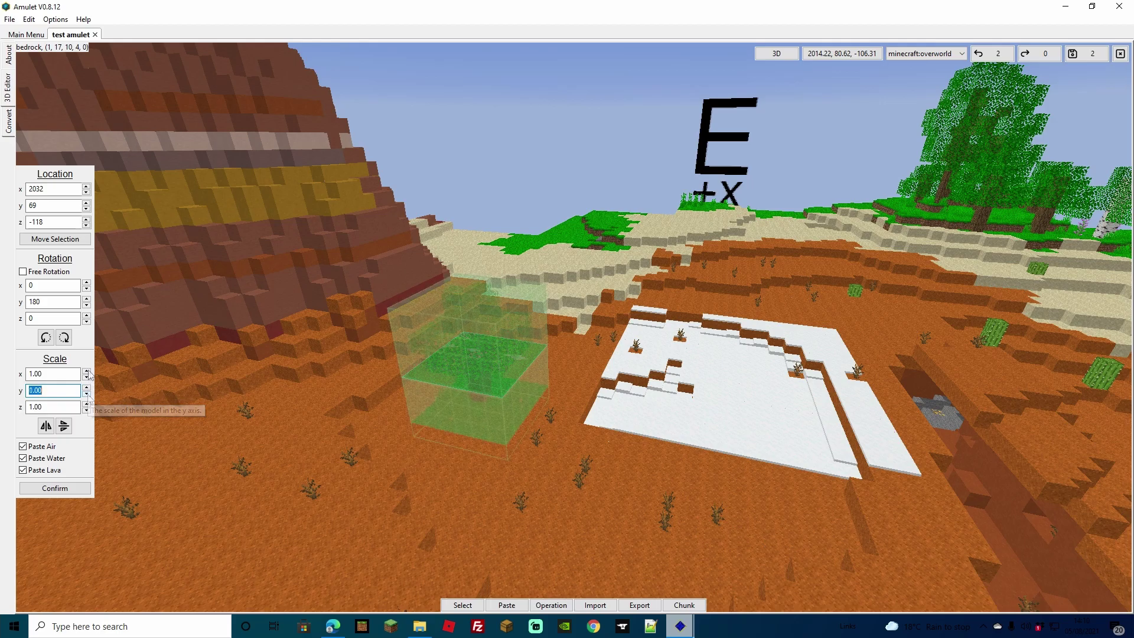
{"action": "left_click", "coordinate": [87, 371]}
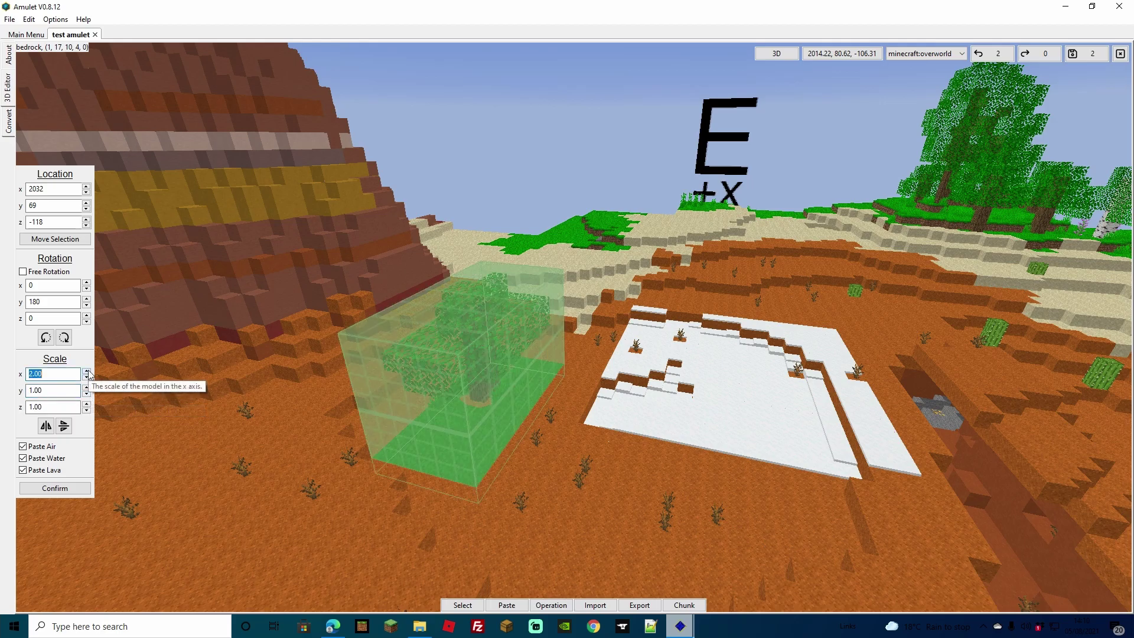
{"action": "left_click", "coordinate": [87, 371]}
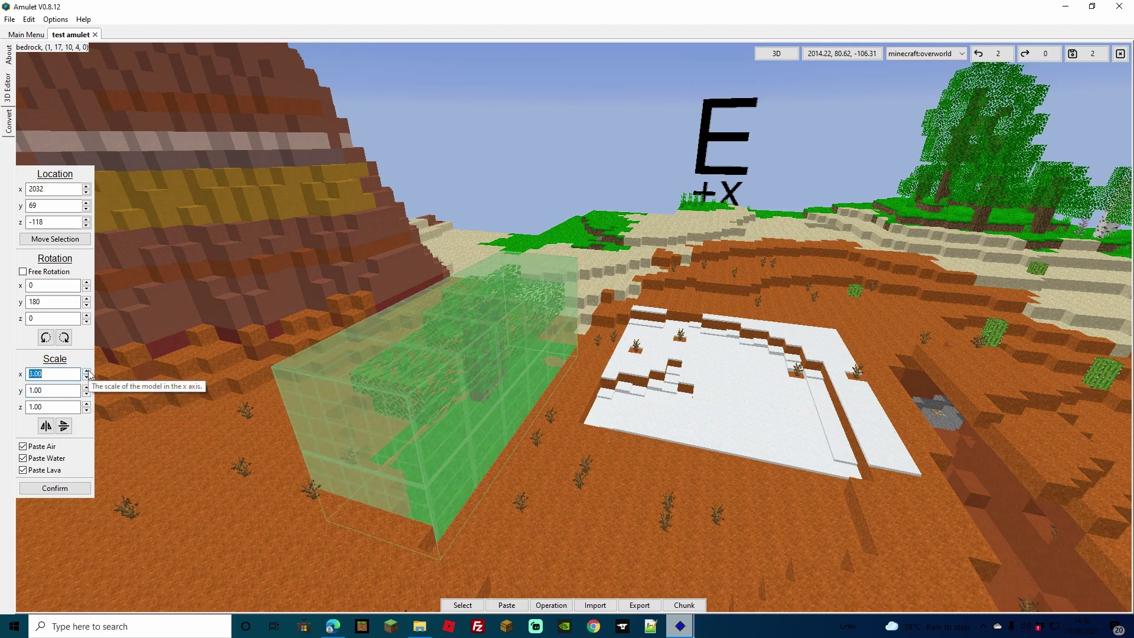
{"action": "left_click", "coordinate": [87, 405]}
{"action": "left_click", "coordinate": [86, 405]}
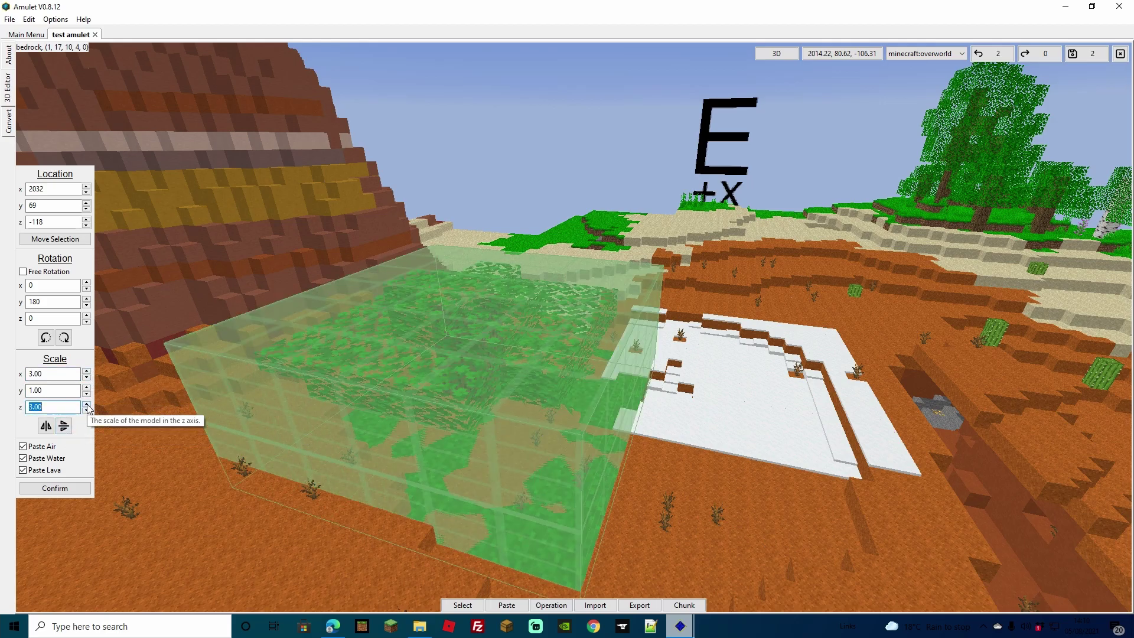
Step: Raise the pasted tree's y scale above 4.00 and confirm the paste
{"action": "left_click", "coordinate": [86, 388]}
{"action": "left_click", "coordinate": [87, 387]}
{"action": "left_click", "coordinate": [87, 387]}
{"action": "left_click", "coordinate": [86, 388]}
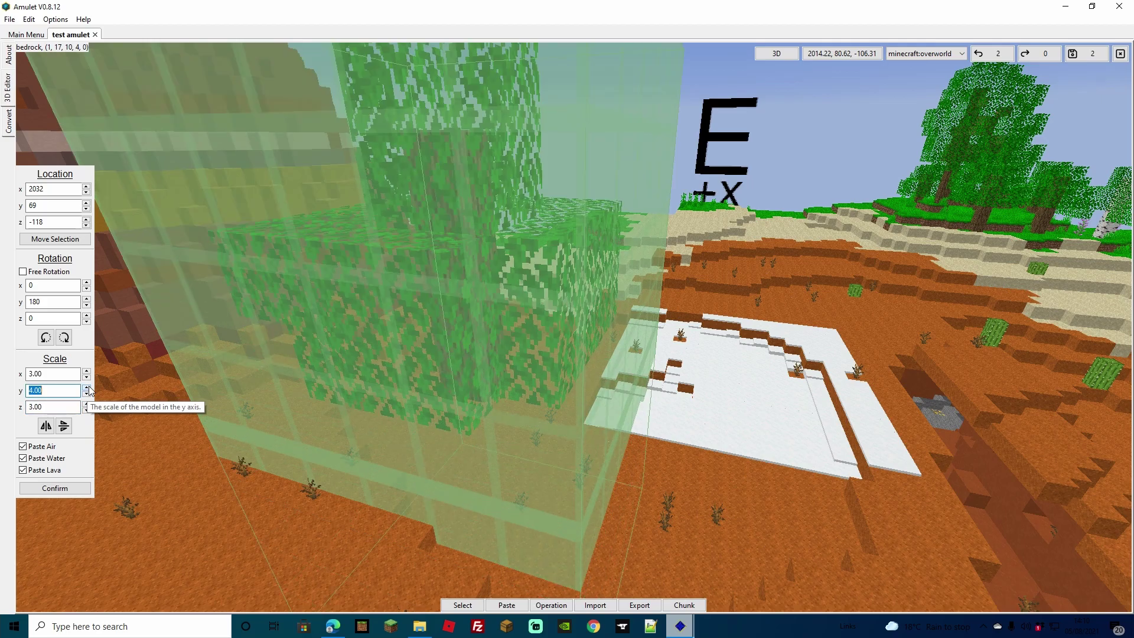
{"action": "left_click", "coordinate": [87, 387]}
{"action": "left_click", "coordinate": [51, 490]}
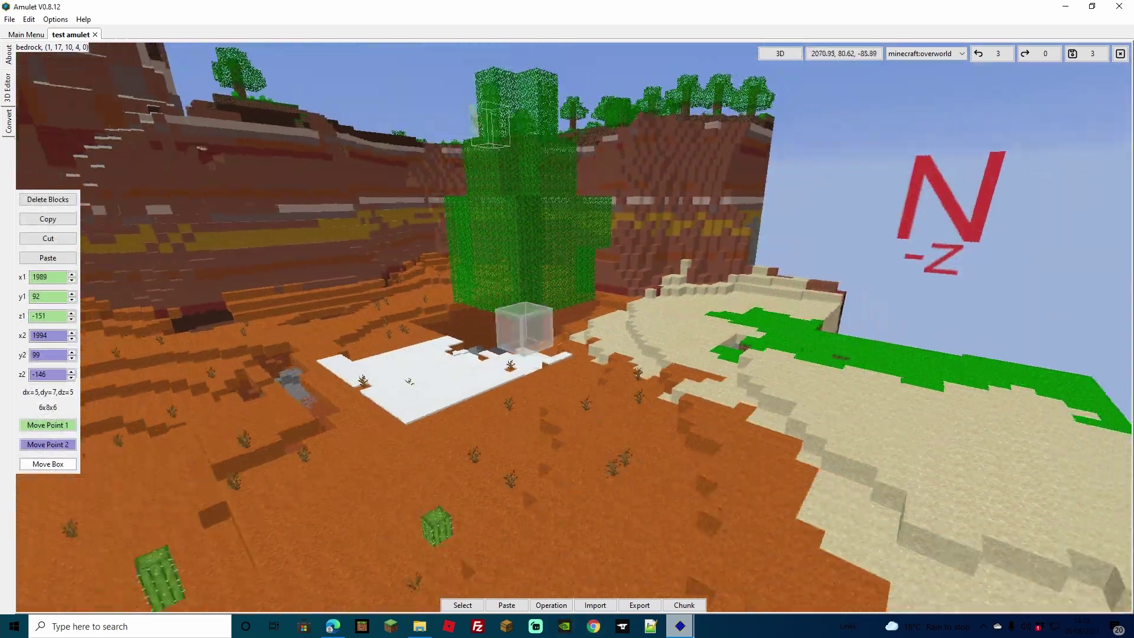
Step: Fly around the enlarged tree and into the pit at its base to examine the pasted result
{"action": "key", "text": "d"}
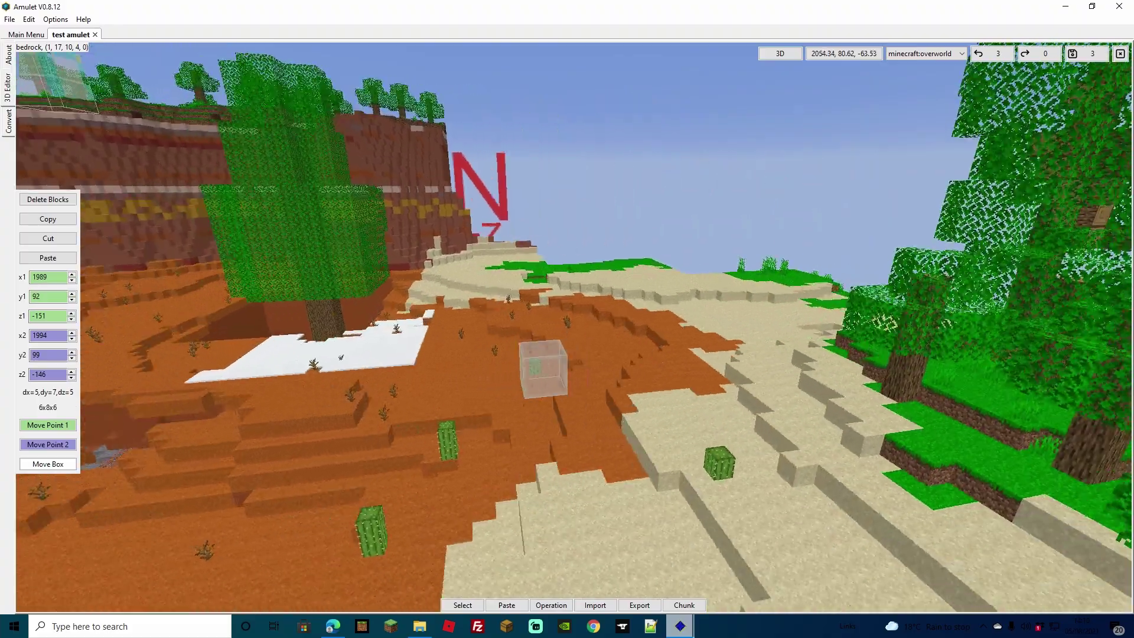
{"action": "key", "text": "w"}
{"action": "key", "text": "shift"}
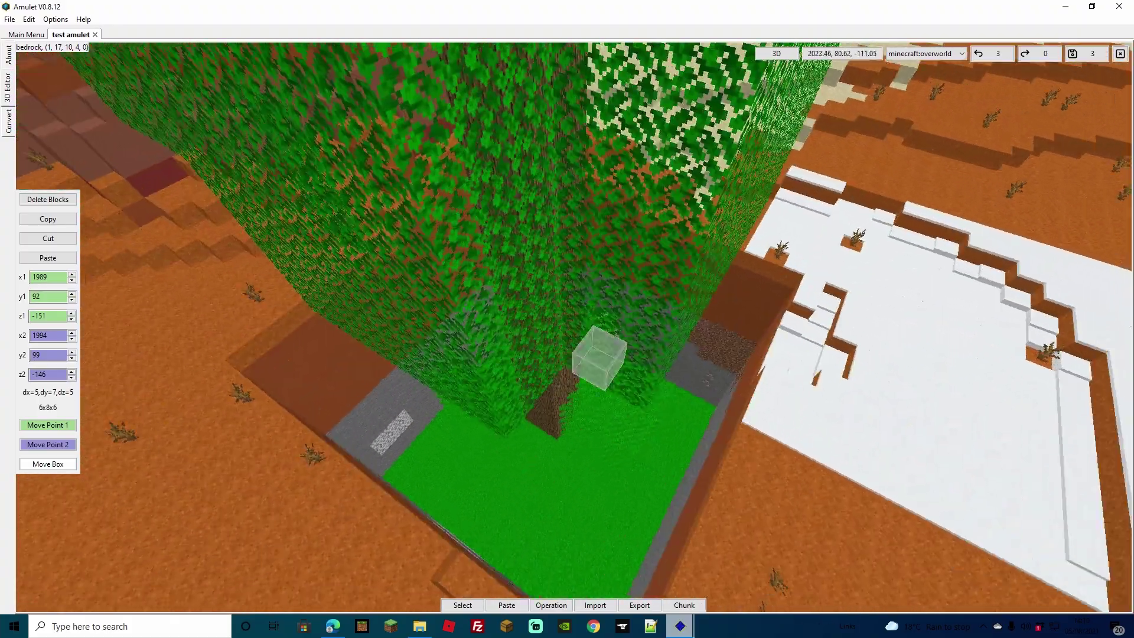
{"action": "key", "text": "shift"}
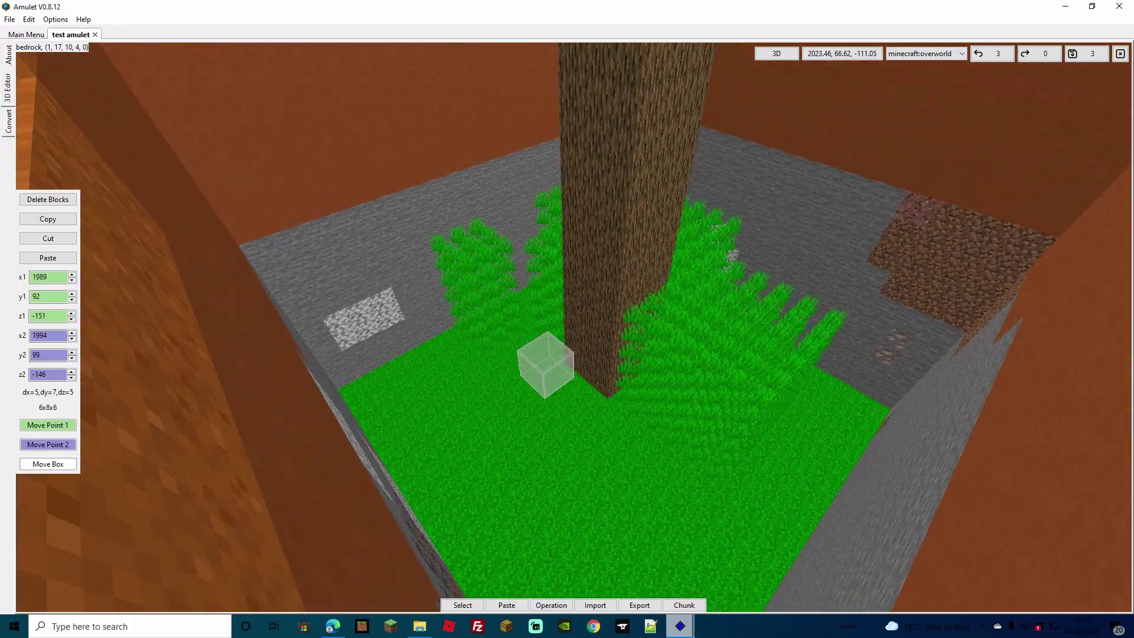
{"action": "key", "text": "space"}
{"action": "key", "text": "s"}
{"action": "key", "text": "d"}
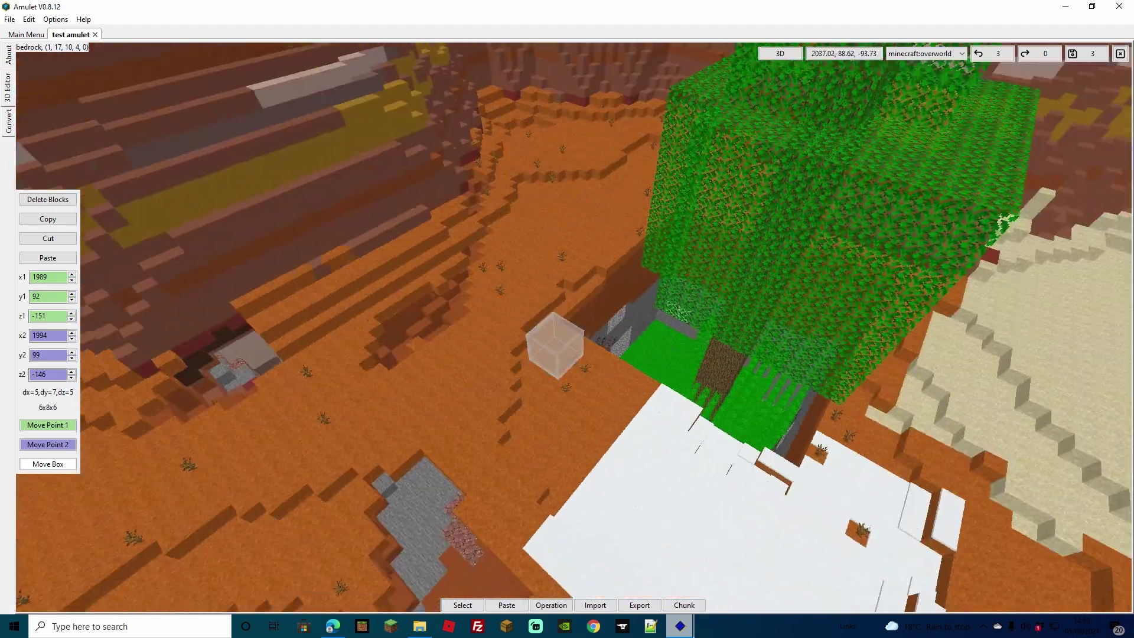
{"action": "key", "text": "space"}
{"action": "key", "text": "s"}
{"action": "key", "text": "d"}
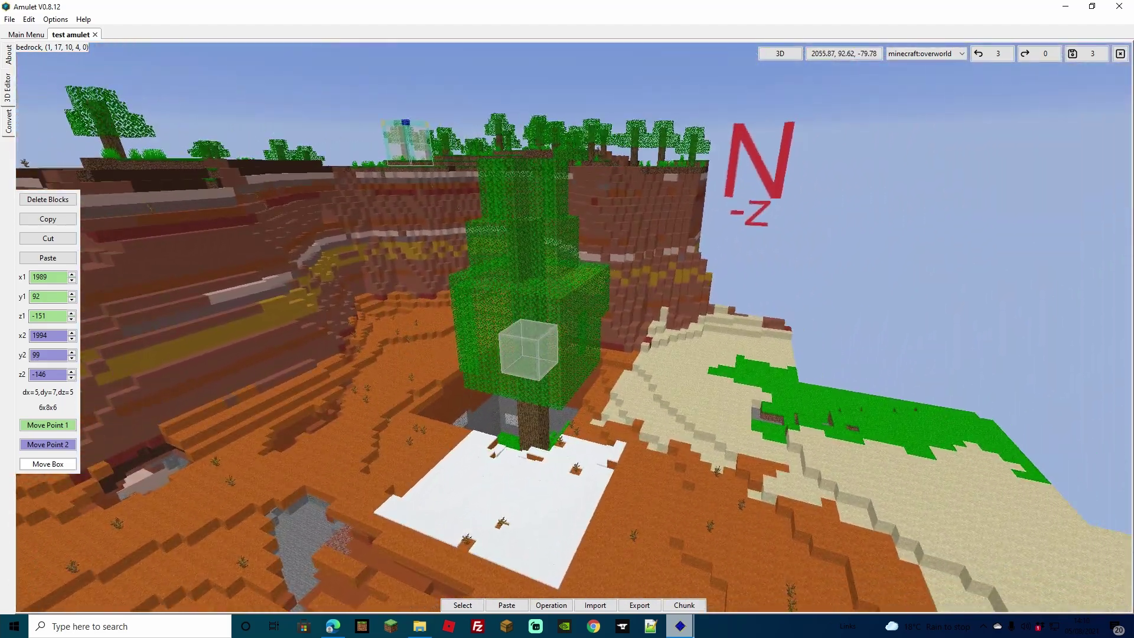
{"action": "right_click", "coordinate": [573, 327]}
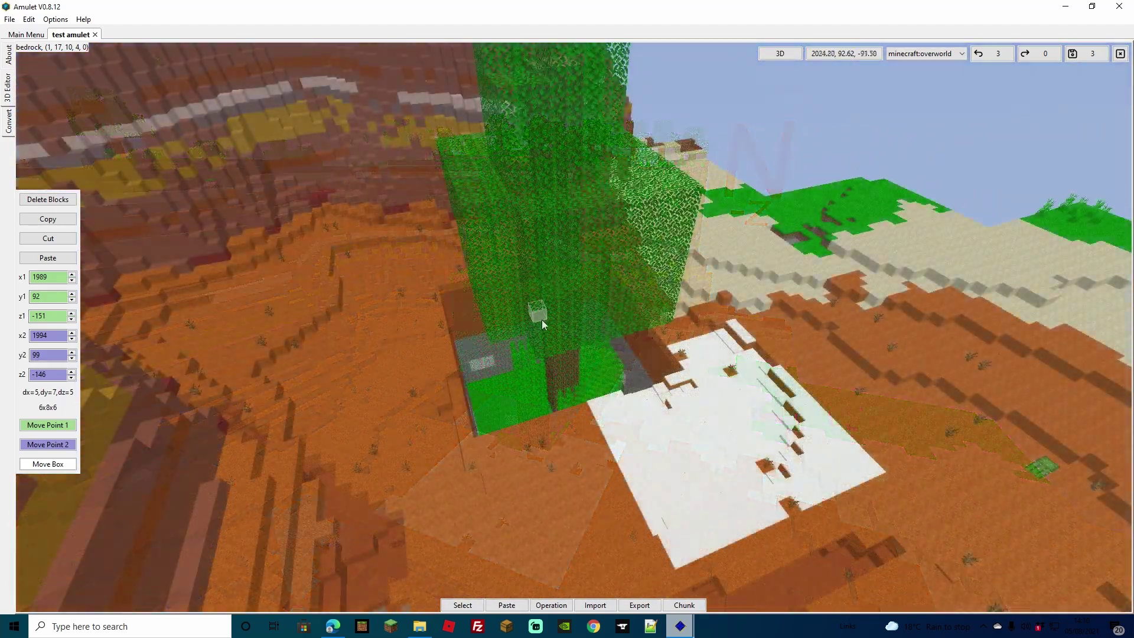
{"action": "key", "text": "s"}
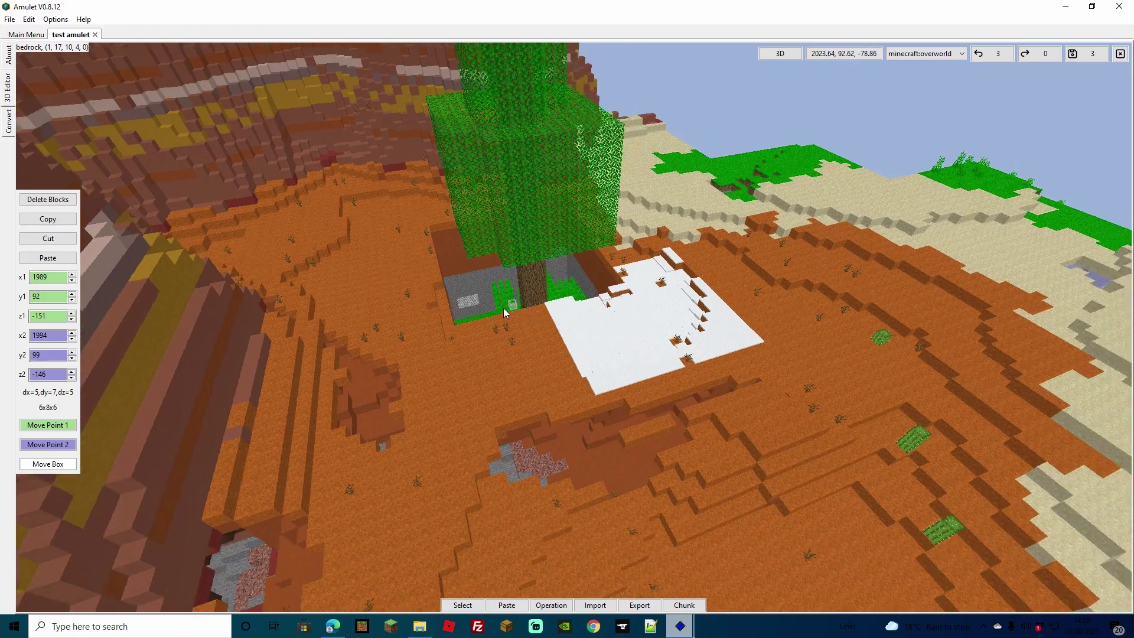
Step: Draw a 26x22x15 selection box over the mesa cliff, from 2025, 72, -139 to 2000, 93, -153
{"action": "key", "text": "w"}
{"action": "key", "text": "w"}
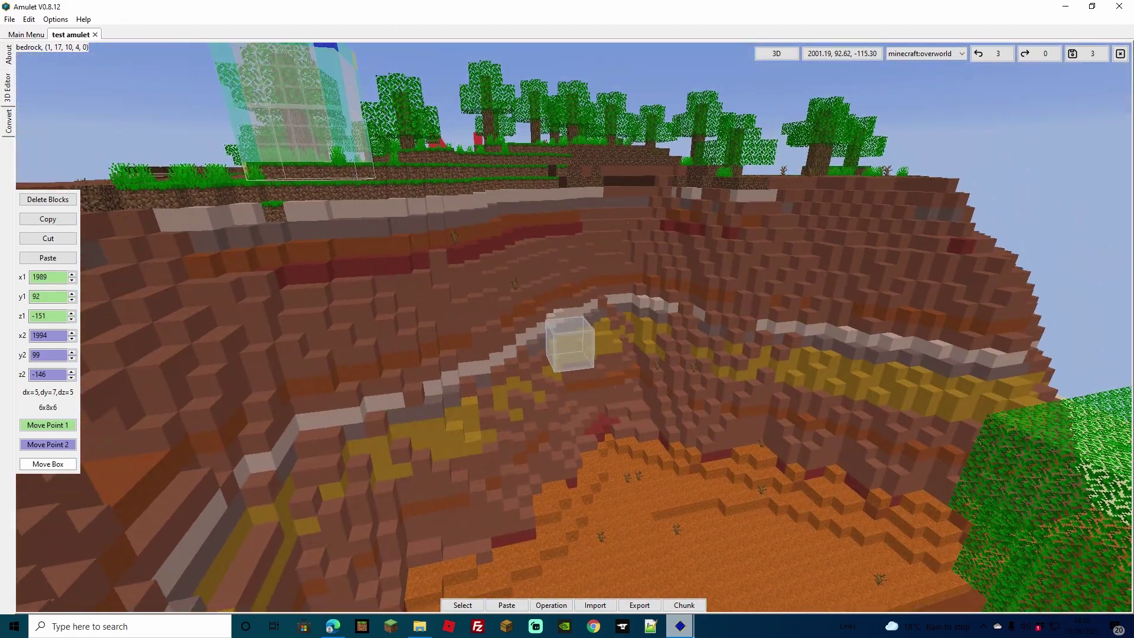
{"action": "key", "text": "w"}
{"action": "right_click", "coordinate": [573, 327]}
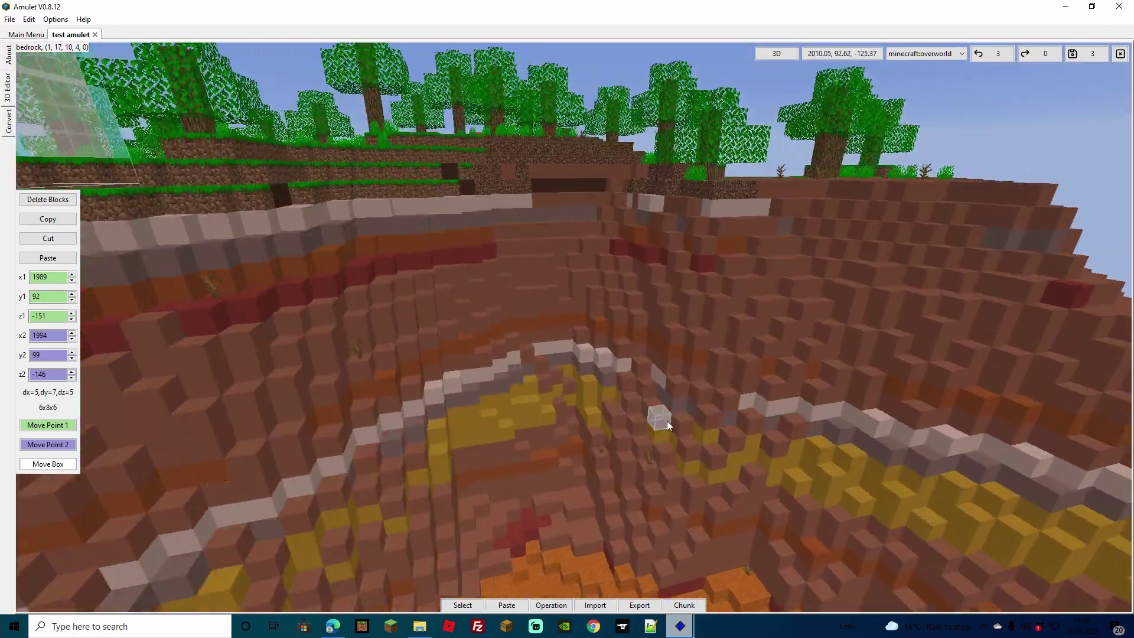
{"action": "key", "text": "s"}
{"action": "key", "text": "d"}
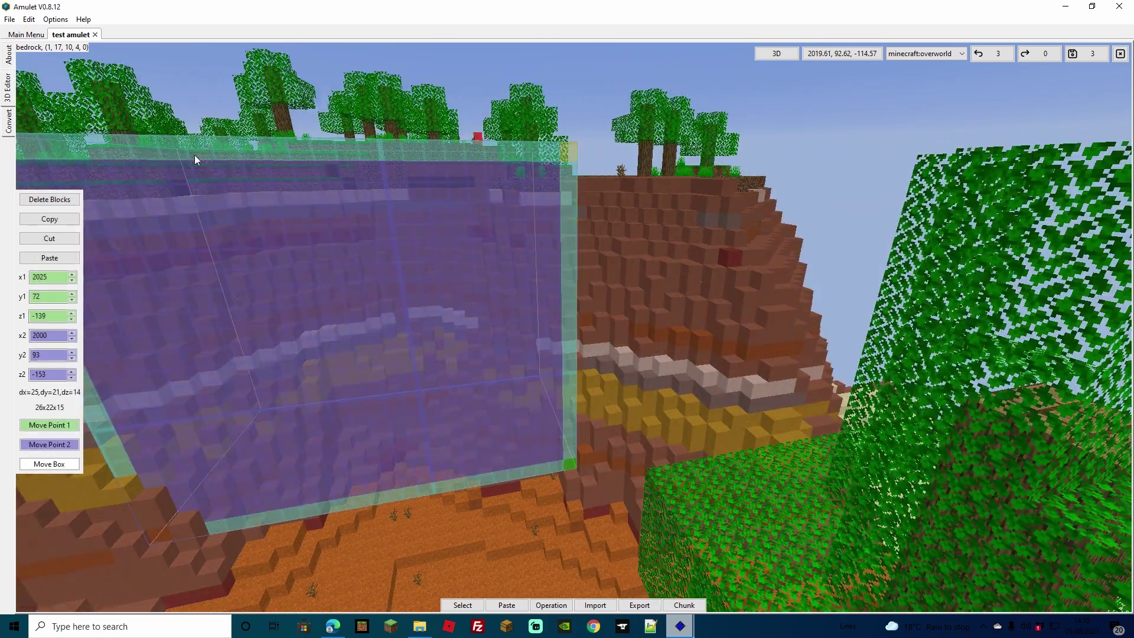
{"action": "key", "text": "a"}
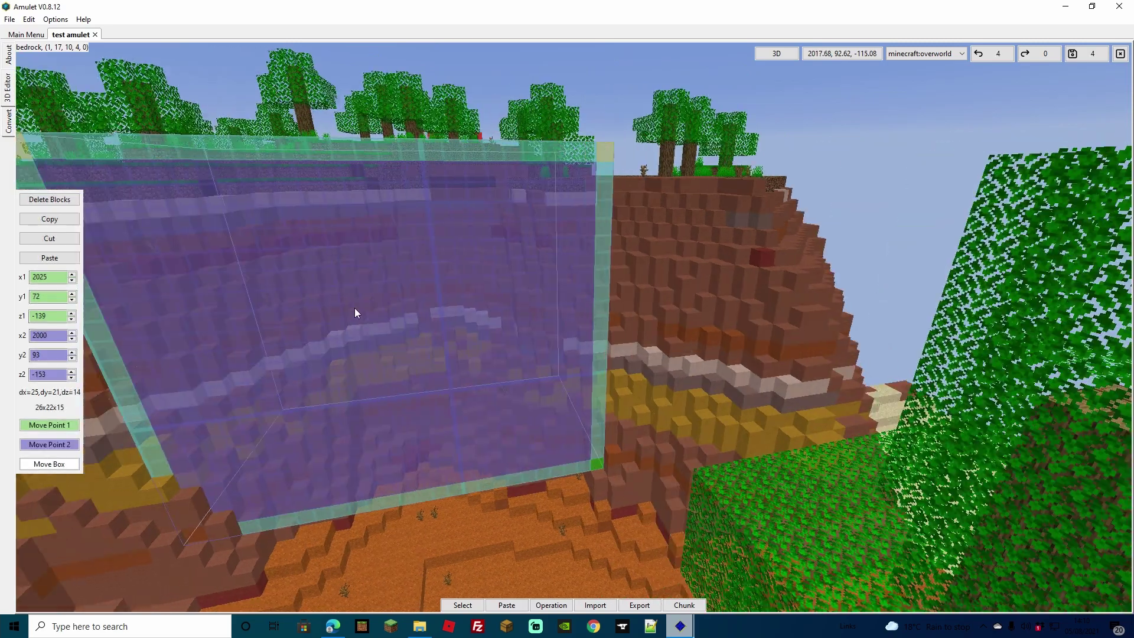
Step: Enlarge the mesa selection box to 42x29x17 by moving its second point to 1984, 100, -155, and cut the enclosed blocks
{"action": "key", "text": "space"}
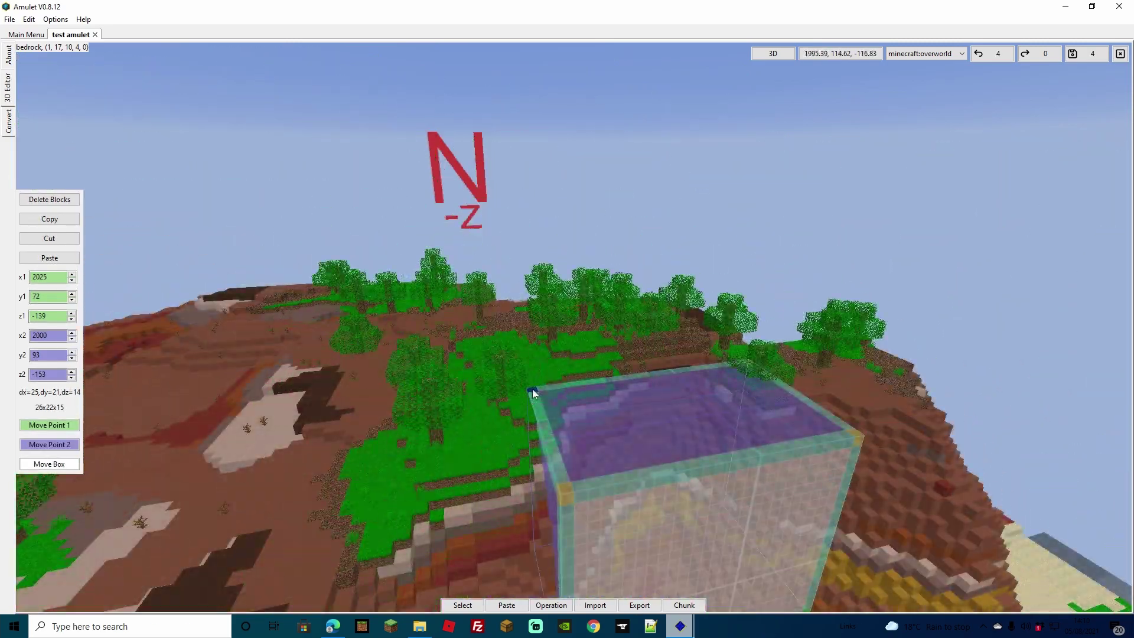
{"action": "left_click_drag", "start_coordinate": [532, 394], "coordinate": [353, 331]}
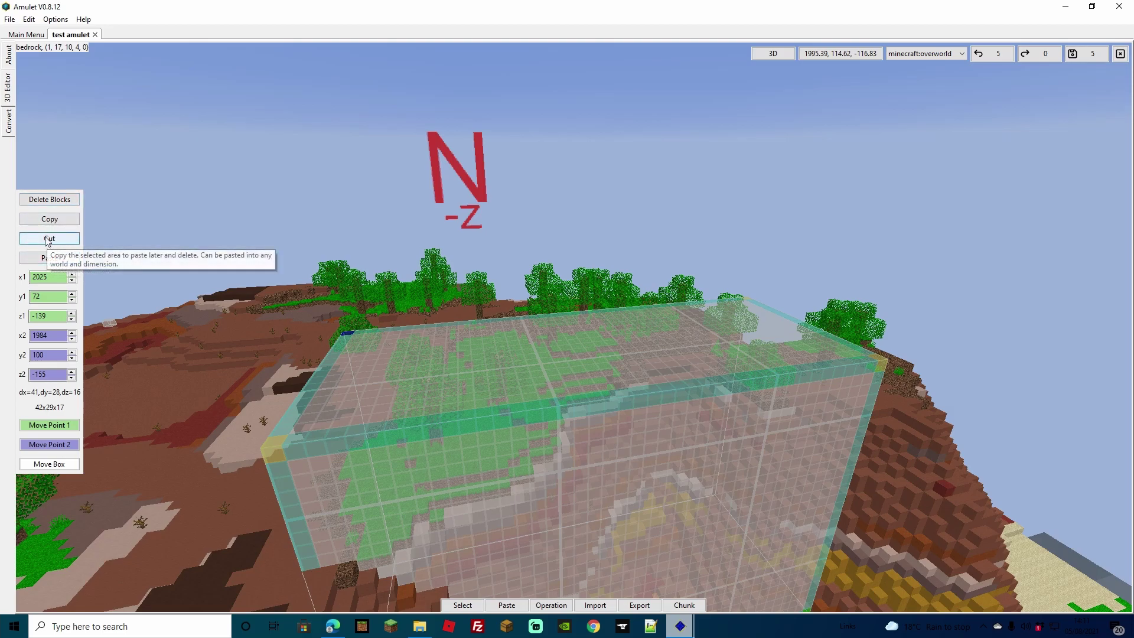
{"action": "left_click", "coordinate": [48, 239]}
{"action": "key", "text": "s"}
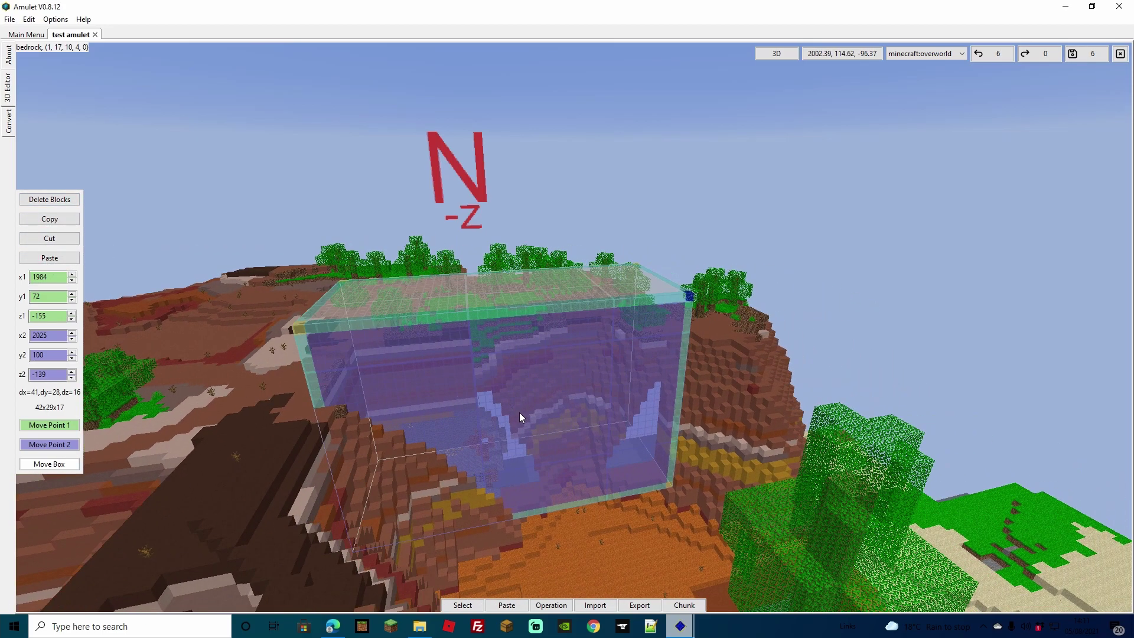
{"action": "key", "text": "w"}
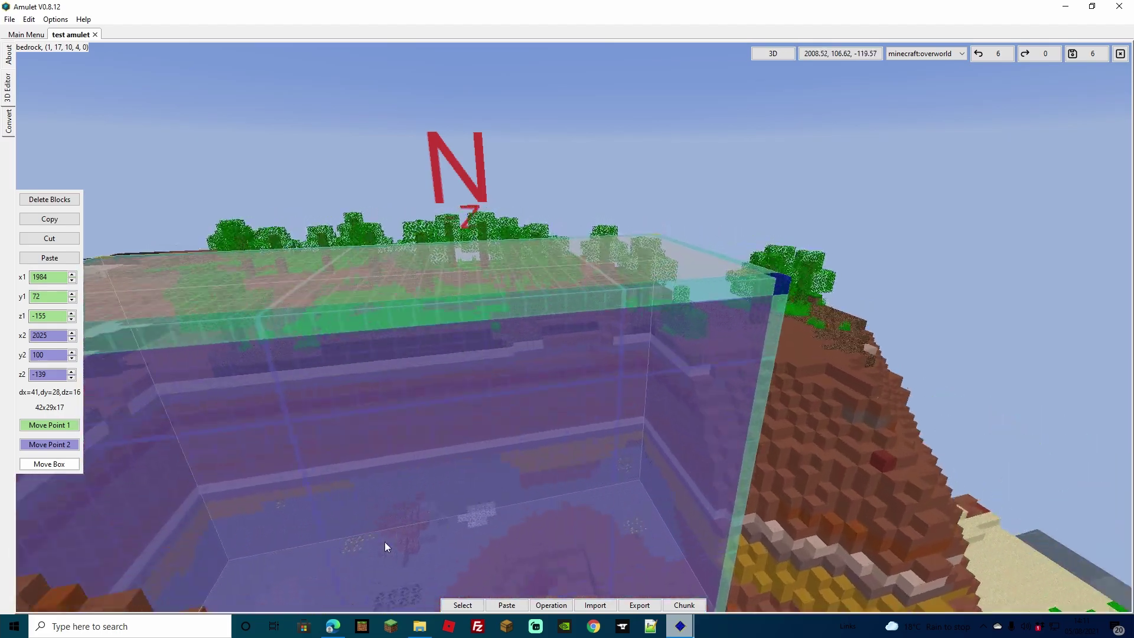
Step: Paste the cut mesa section at x 2007, z -65, raise its y location above 69, and confirm the paste
{"action": "key", "text": "s"}
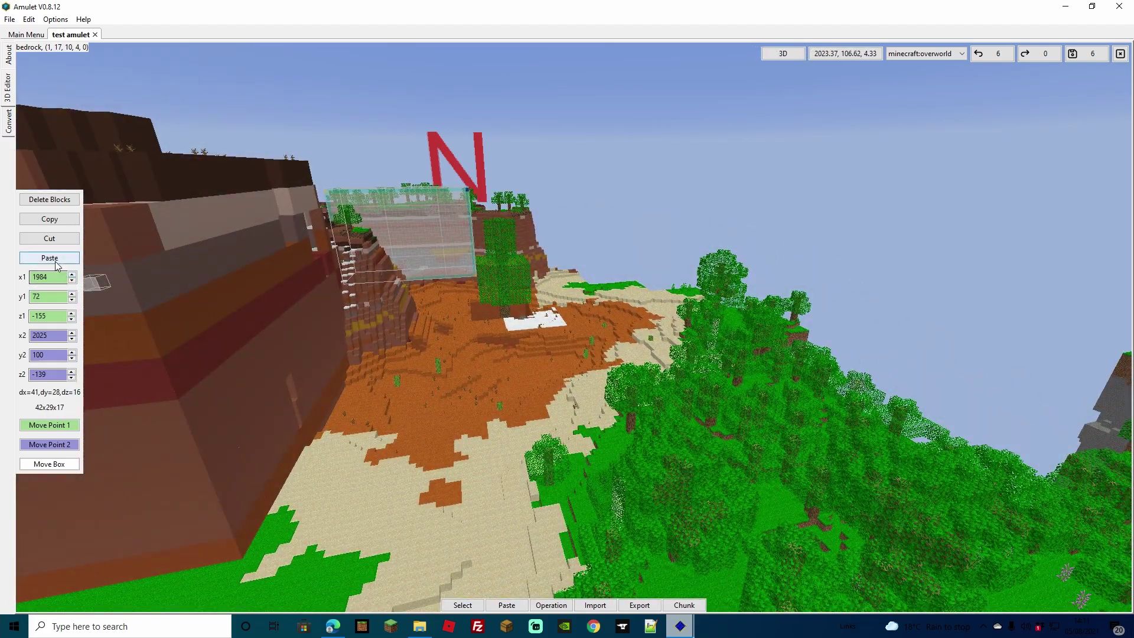
{"action": "left_click", "coordinate": [49, 259]}
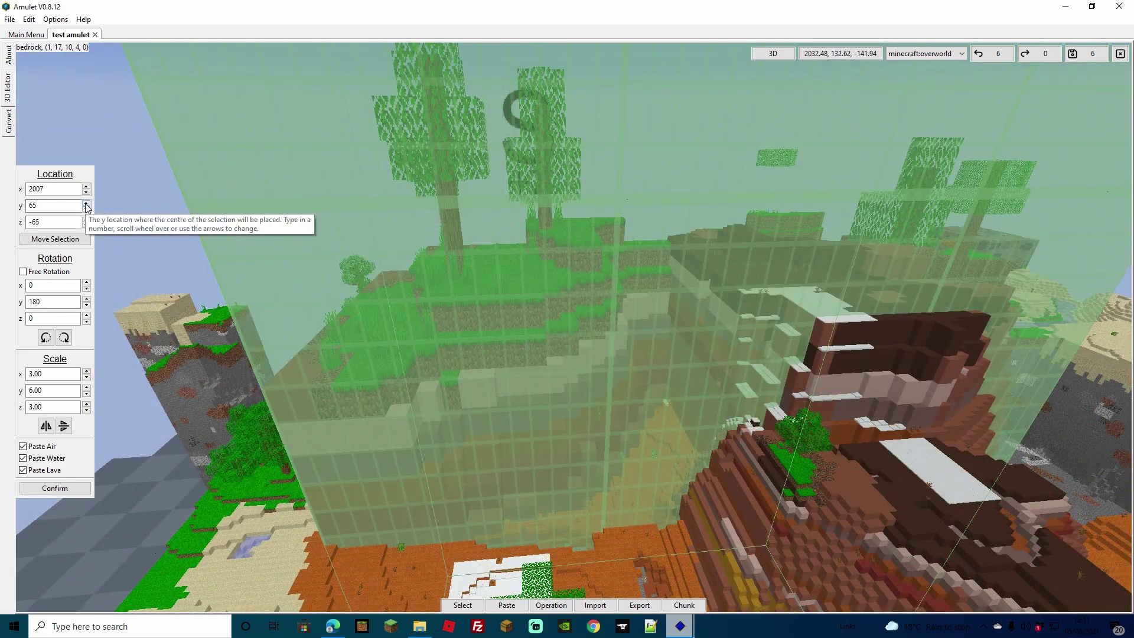
{"action": "left_click", "coordinate": [86, 203]}
{"action": "left_click", "coordinate": [85, 203]}
{"action": "left_click", "coordinate": [85, 203]}
{"action": "left_click", "coordinate": [85, 204]}
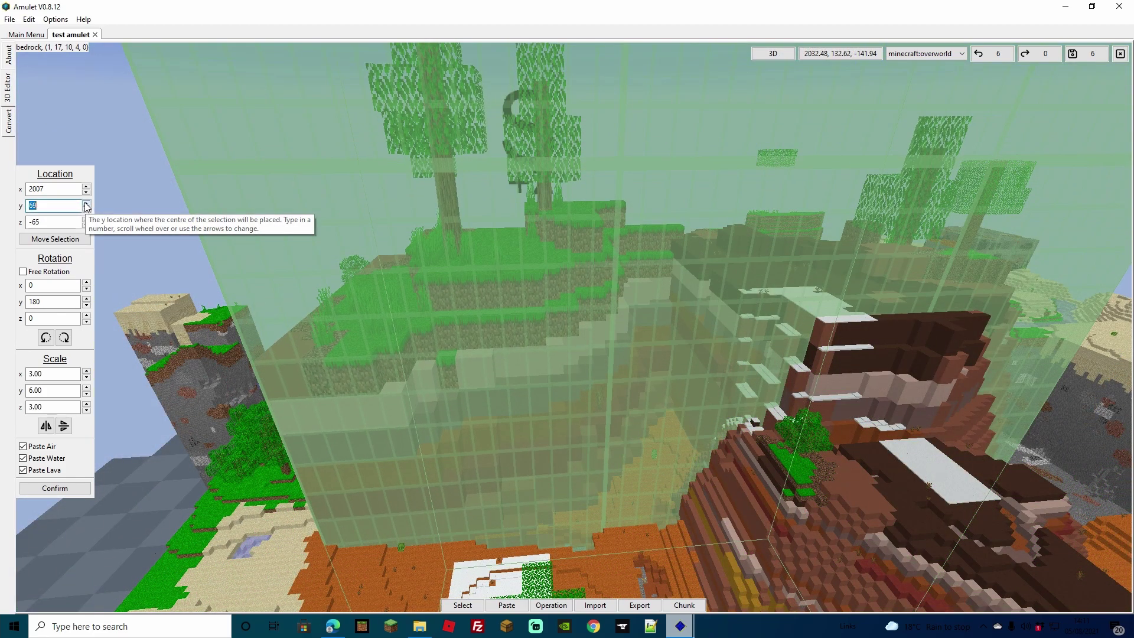
{"action": "left_click", "coordinate": [85, 203]}
{"action": "left_click", "coordinate": [85, 202]}
{"action": "left_click", "coordinate": [84, 202]}
{"action": "left_click", "coordinate": [85, 202]}
{"action": "scroll", "coordinate": [87, 206], "scroll_direction": "up", "scroll_amount": 6}
{"action": "left_click", "coordinate": [68, 490]}
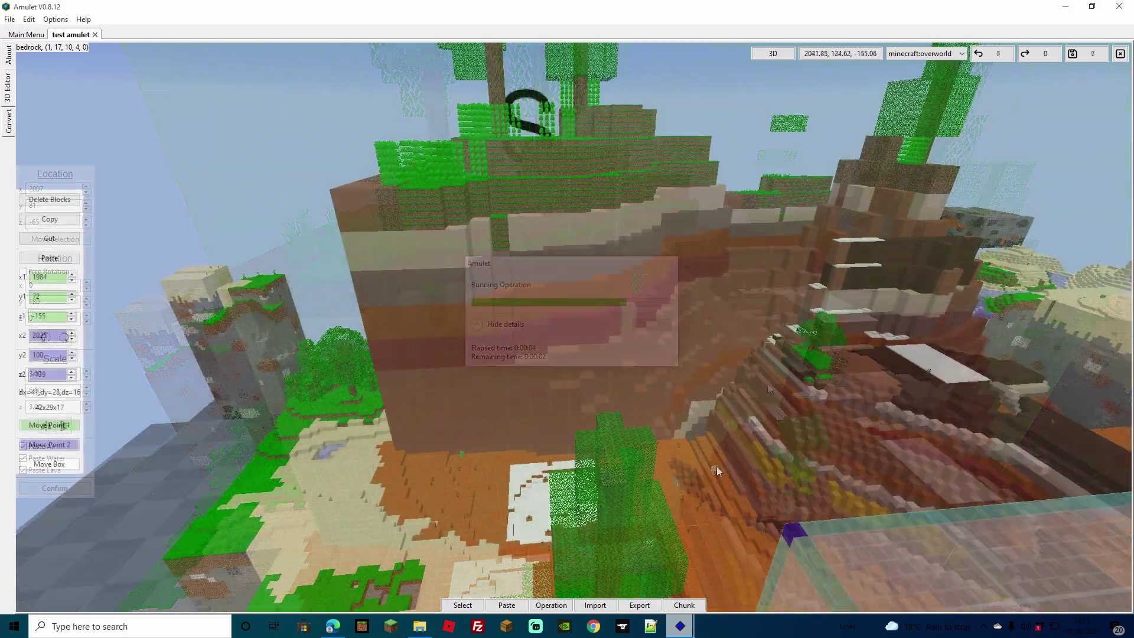
Step: Fly through the enlarged mesa section and out above the landscape to examine the pasted terrain
{"action": "key", "text": "w"}
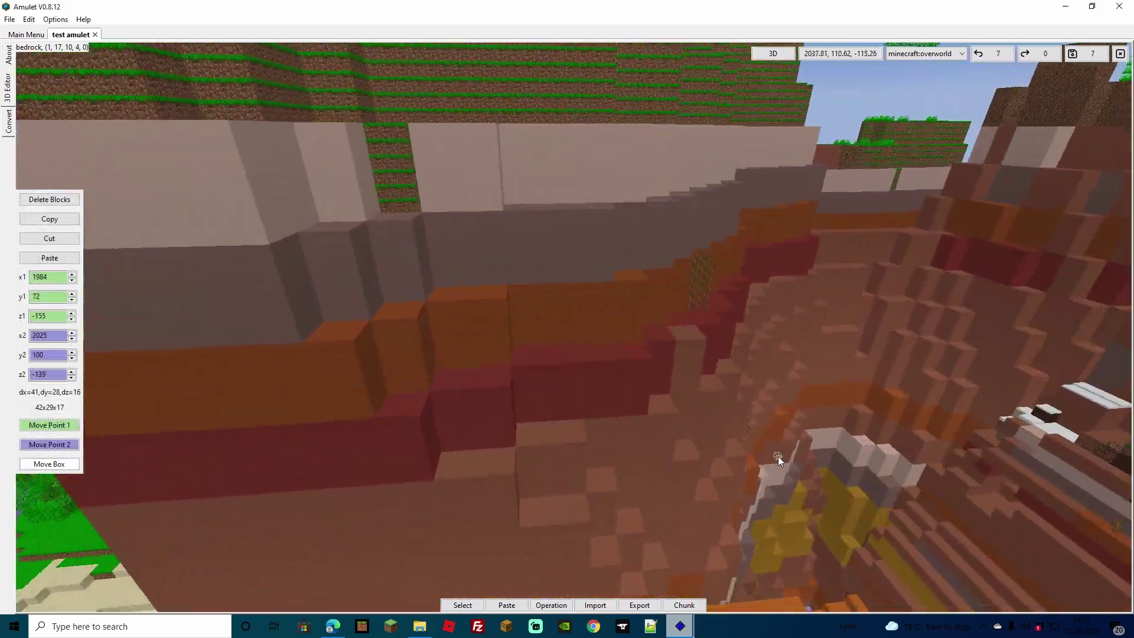
{"action": "right_click", "coordinate": [778, 456]}
{"action": "key", "text": "w"}
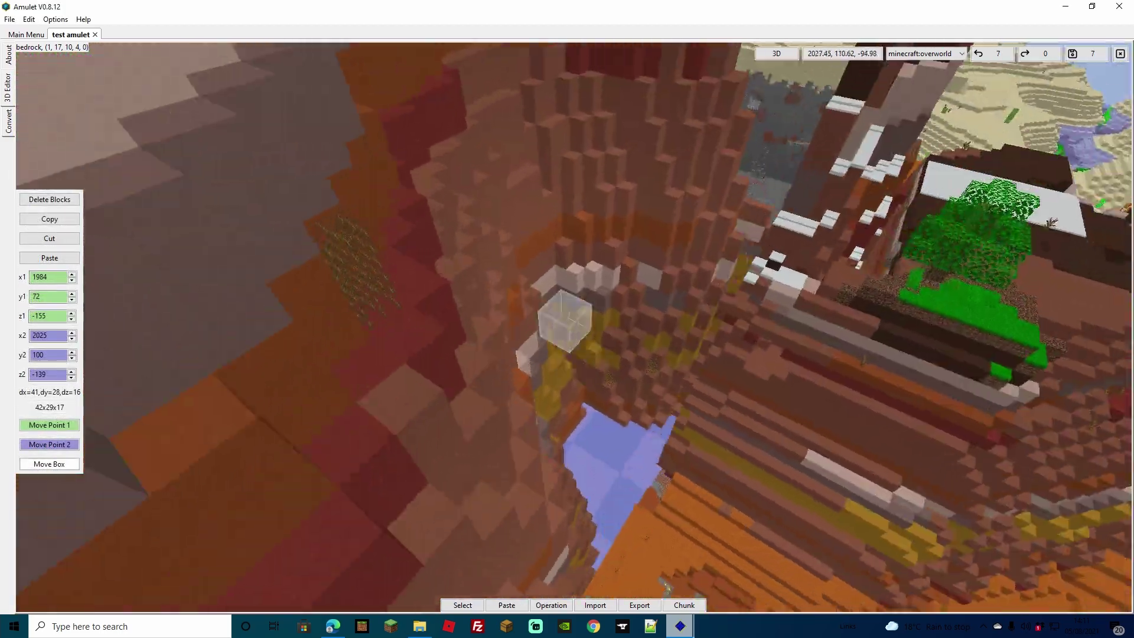
{"action": "key", "text": "shift"}
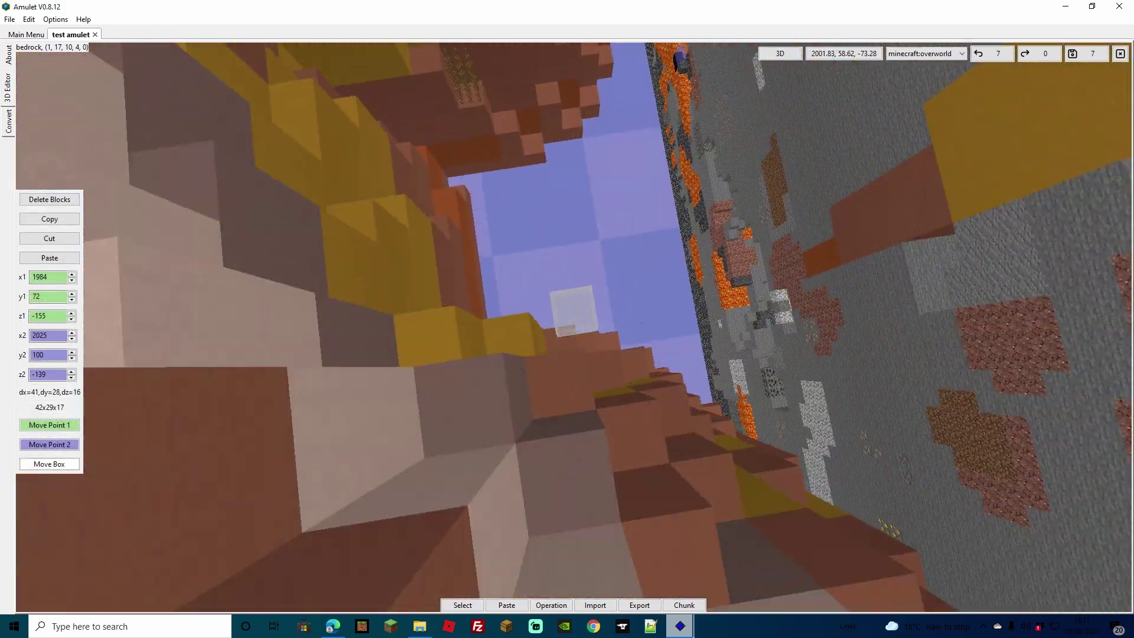
{"action": "key", "text": "space"}
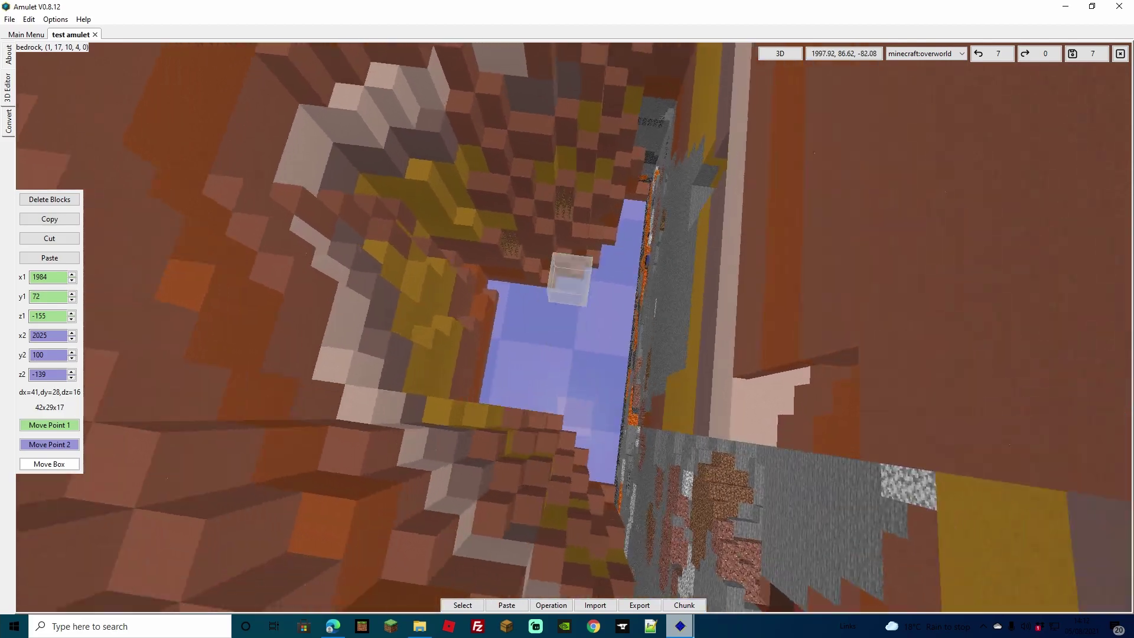
{"action": "key", "text": "space"}
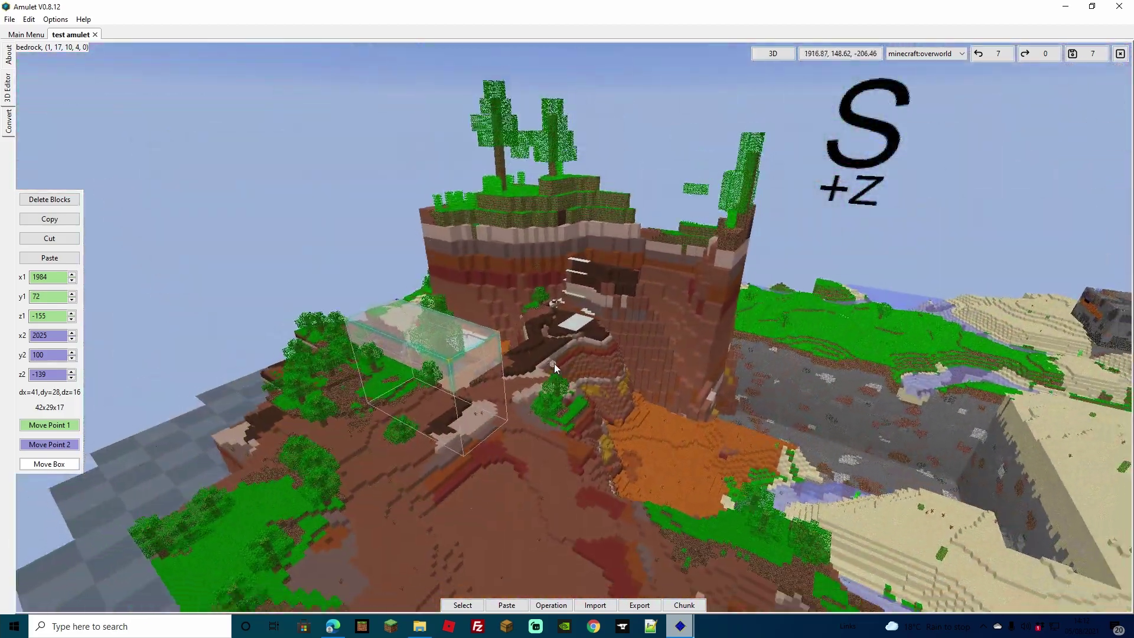
{"action": "key", "text": "w"}
{"action": "key", "text": "s"}
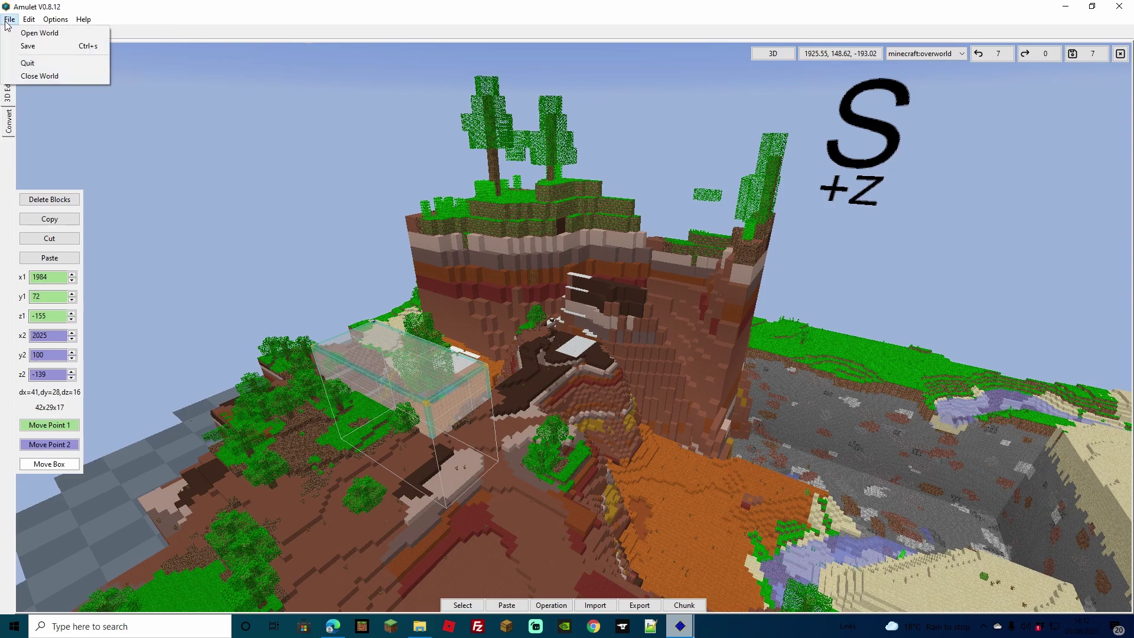
Step: Close Amulet, switch to Minecraft, and open the world "test amulet"
{"action": "left_click", "coordinate": [1127, 7]}
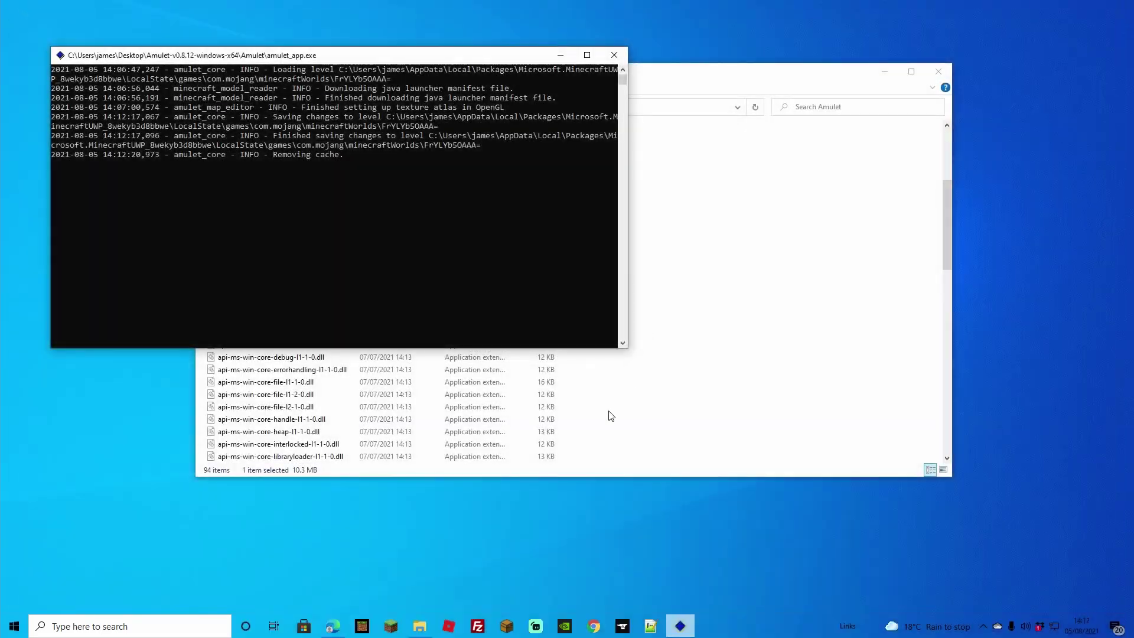
{"action": "left_click", "coordinate": [361, 626]}
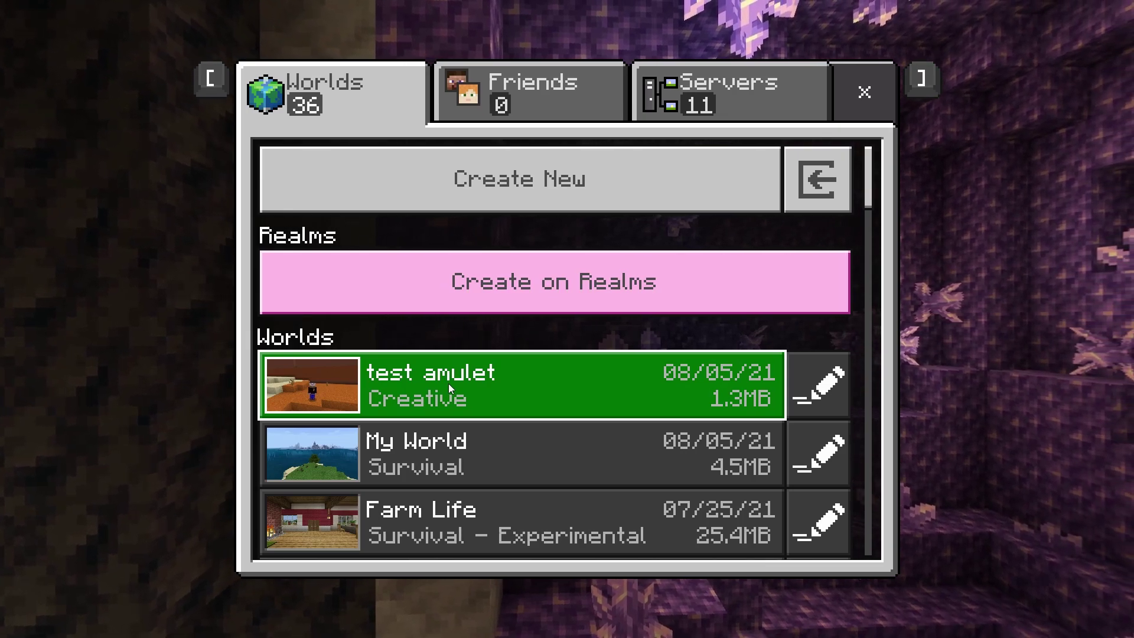
{"action": "left_click", "coordinate": [448, 384]}
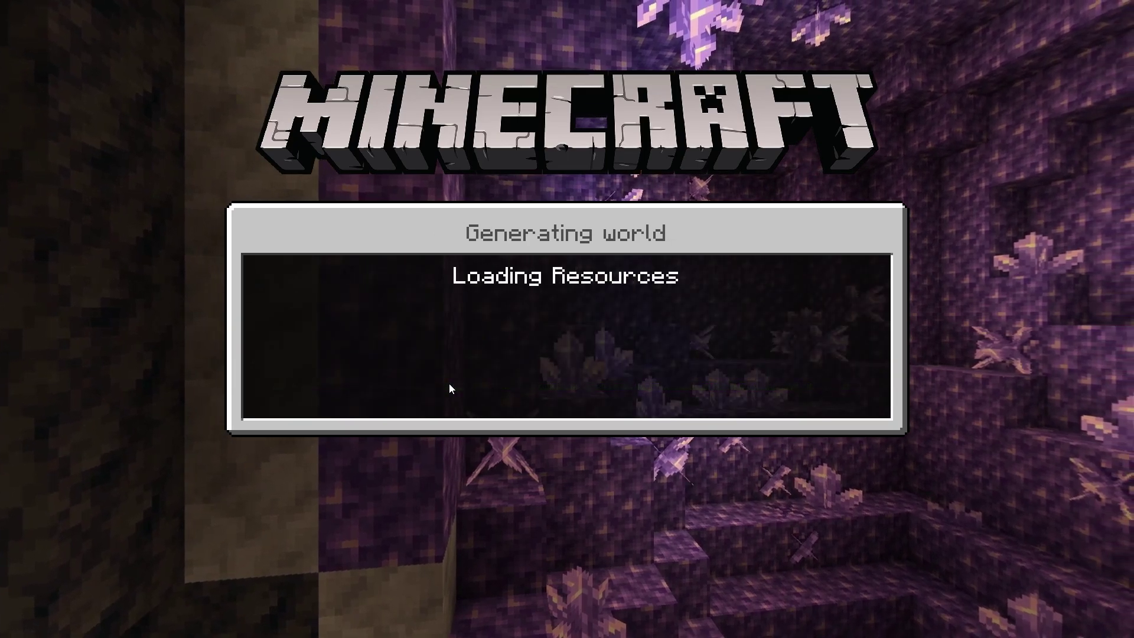
Step: Fly around the Minecraft world to examine the enlarged tree, the scaled mesa, the exposed caves and the cut-out area
{"action": "key", "text": "F5"}
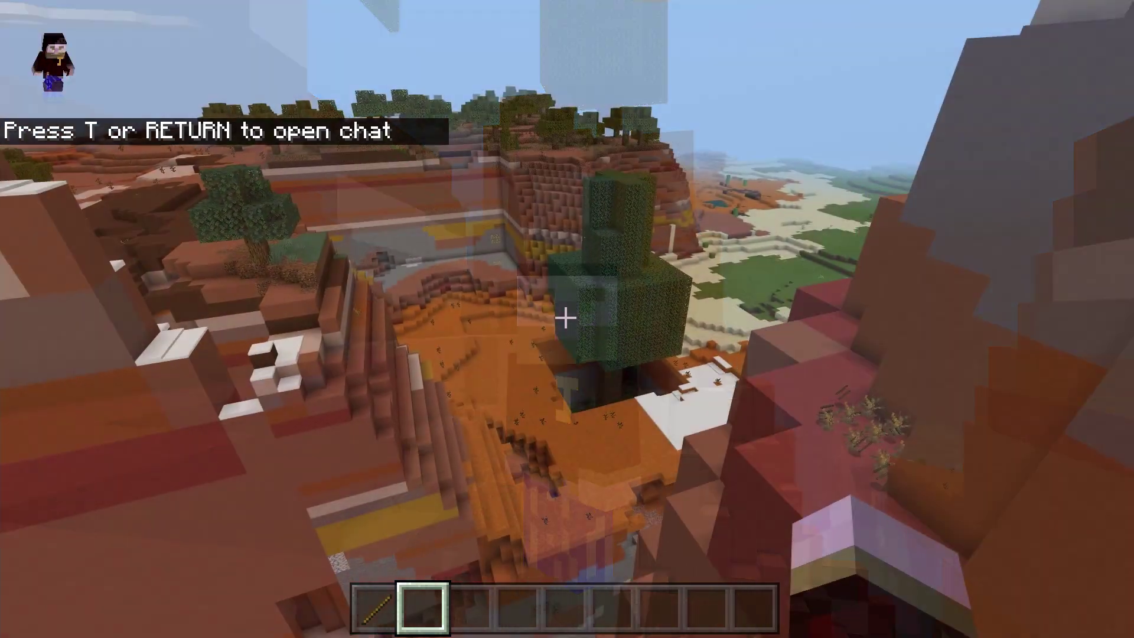
{"action": "key", "text": "w"}
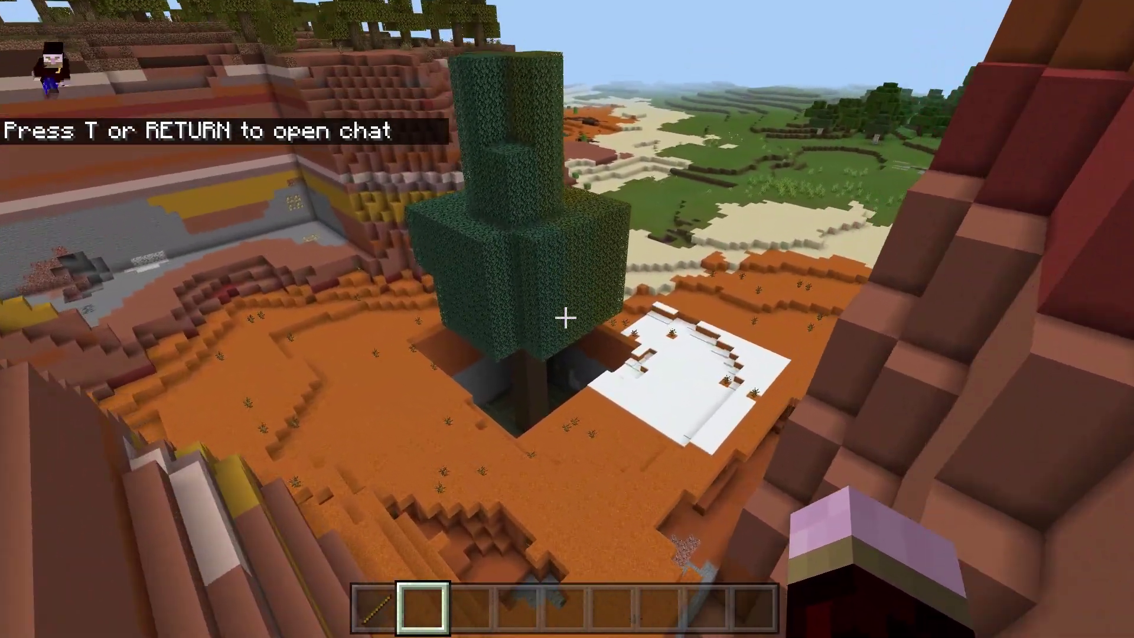
{"action": "key", "text": "w"}
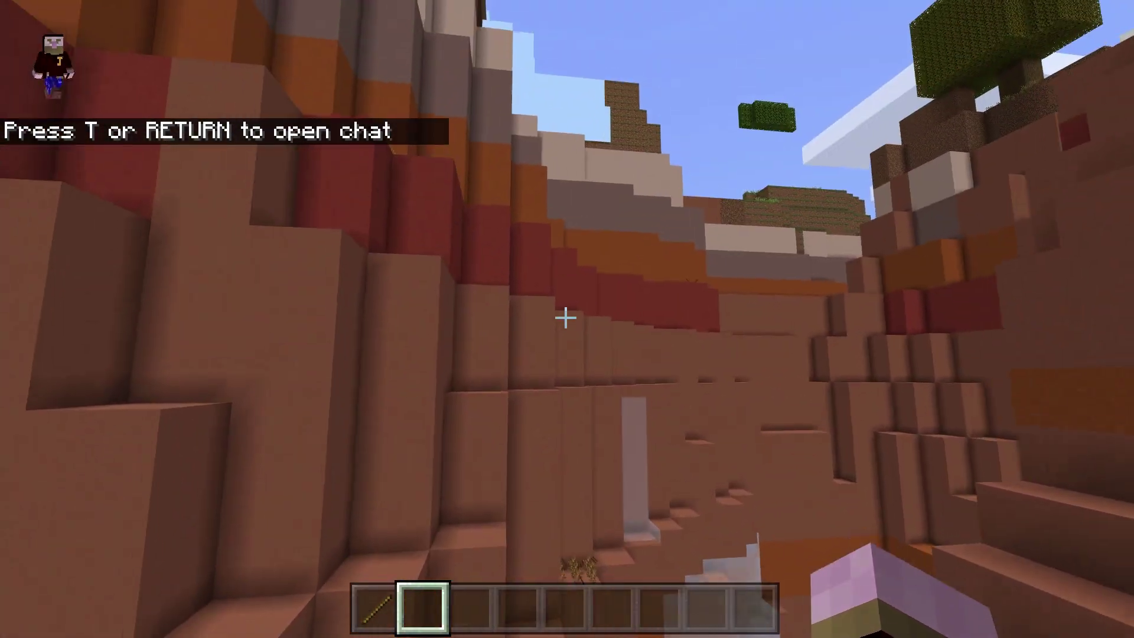
{"action": "key", "text": "w"}
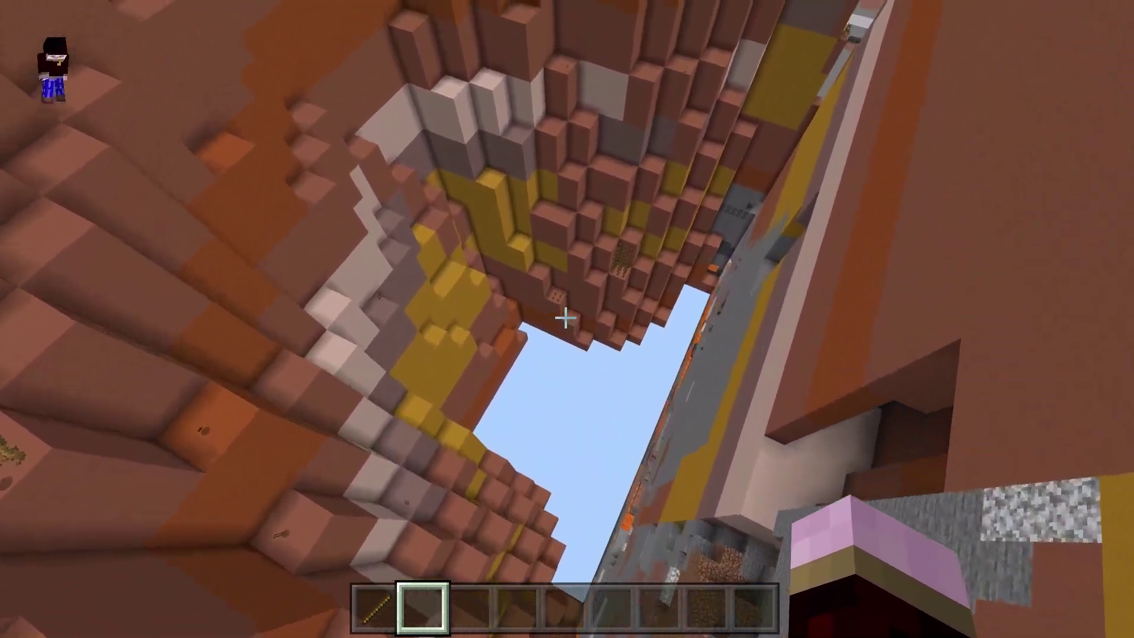
{"action": "key", "text": "w"}
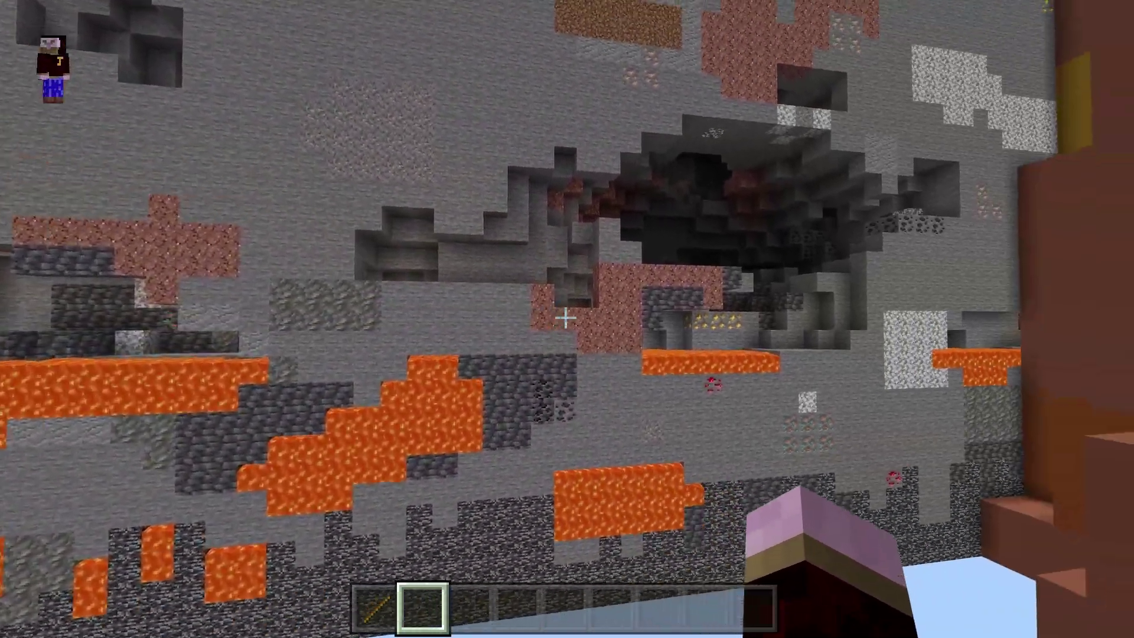
{"action": "key", "text": "w"}
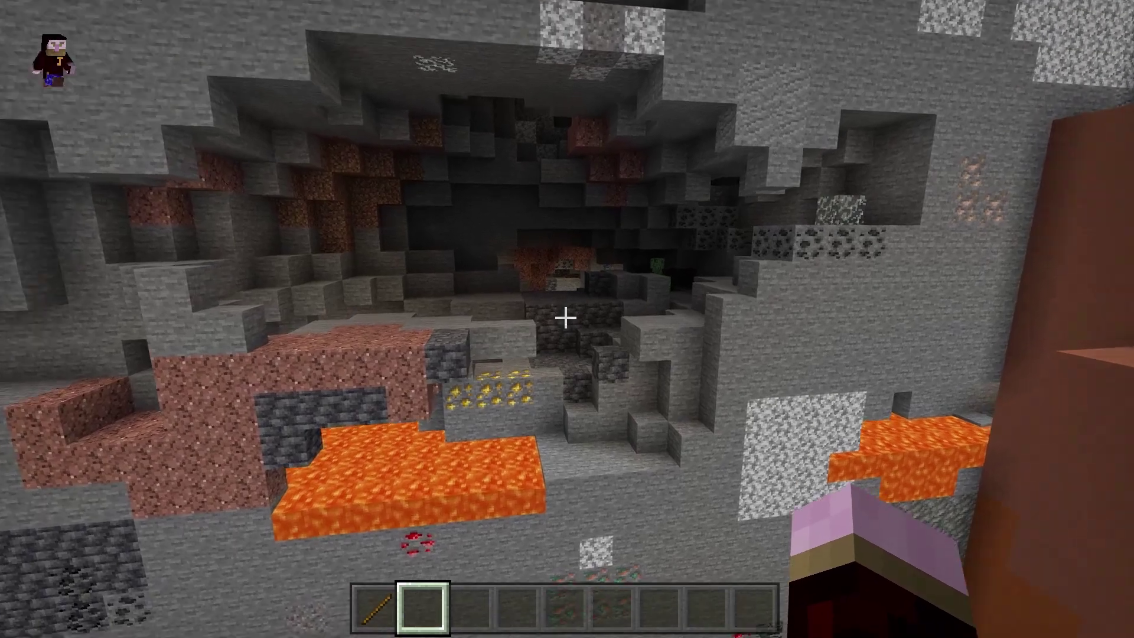
{"action": "key", "text": "w"}
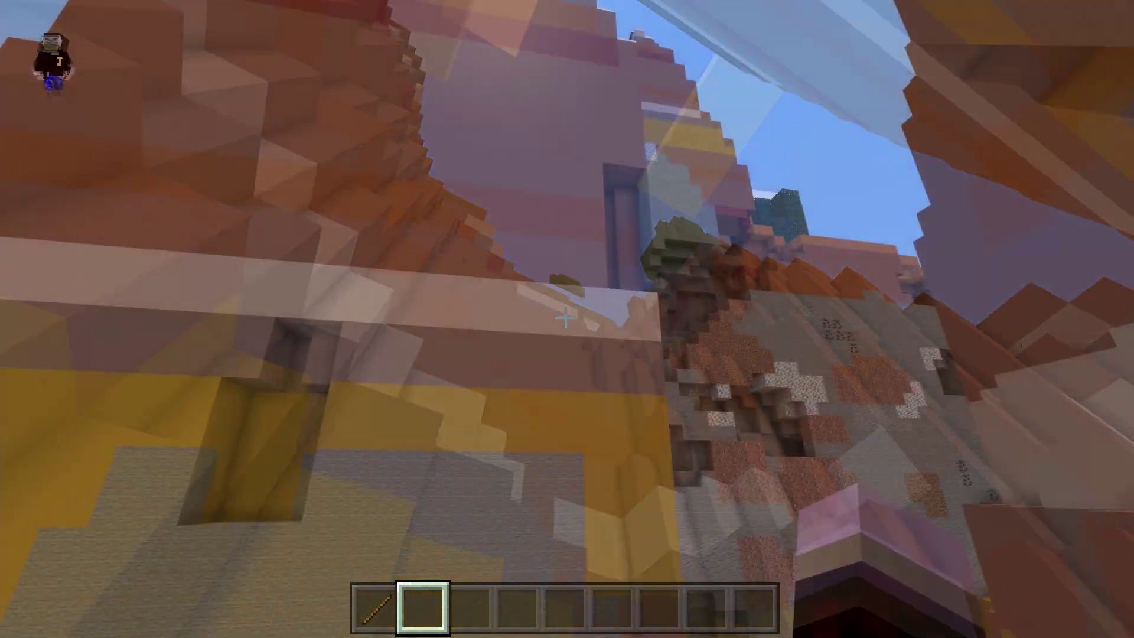
{"action": "key", "text": "w"}
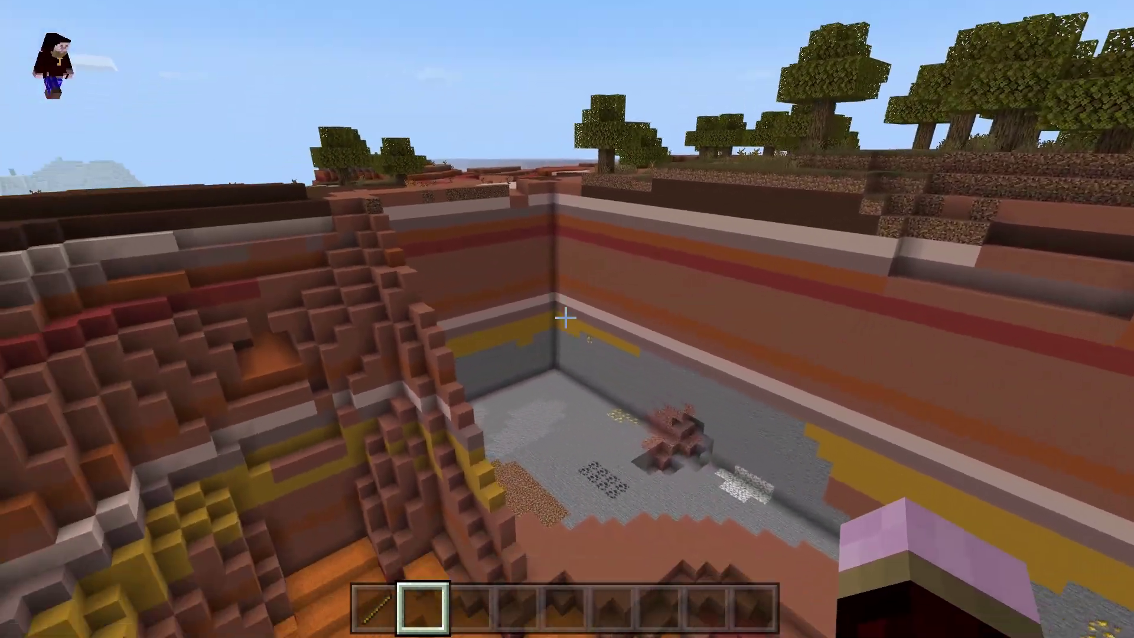
{"action": "key", "text": "w"}
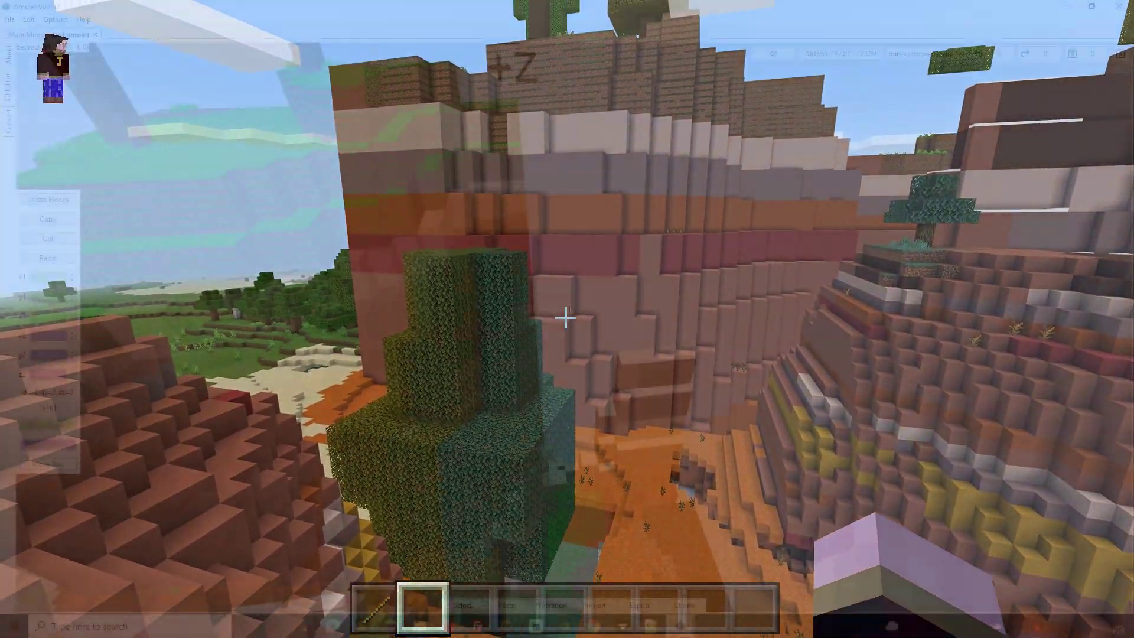
Step: Back in Amulet, draw a 43x8x23 selection box over the river, from 1868, 62, -21 to 1826, 69, 1
{"action": "key", "text": "w"}
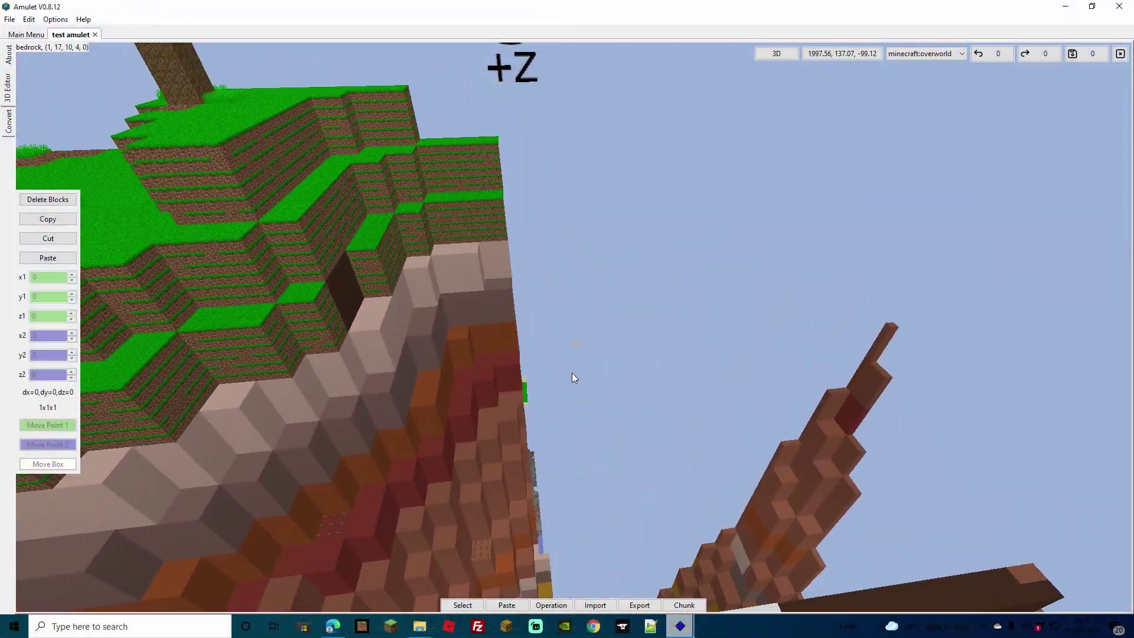
{"action": "key", "text": "s"}
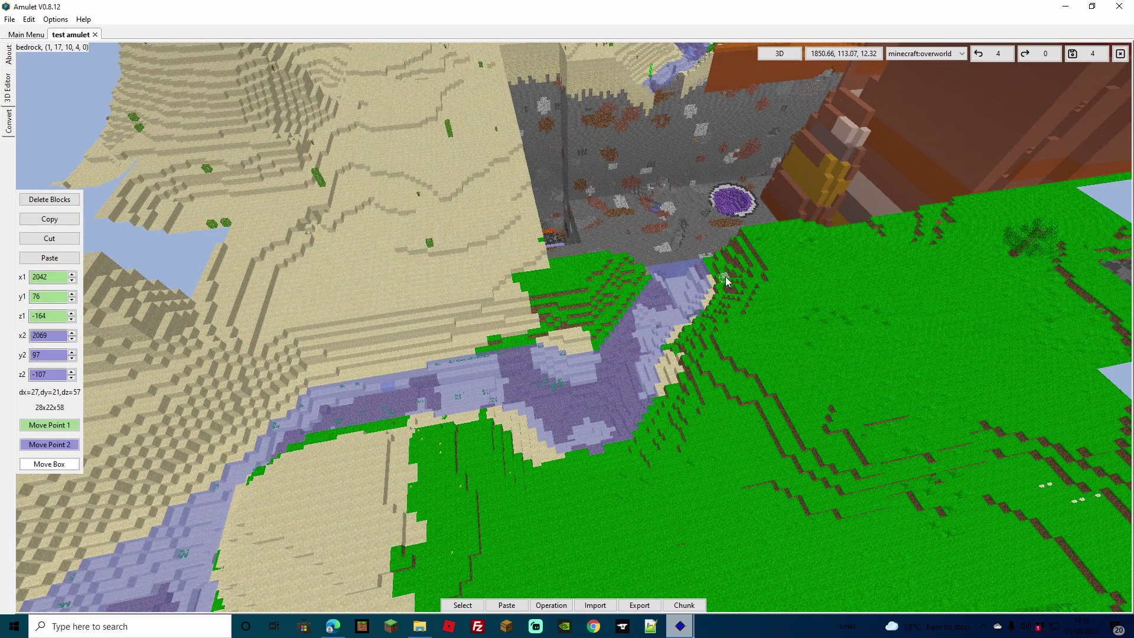
{"action": "left_click_drag", "start_coordinate": [743, 273], "coordinate": [83, 595]}
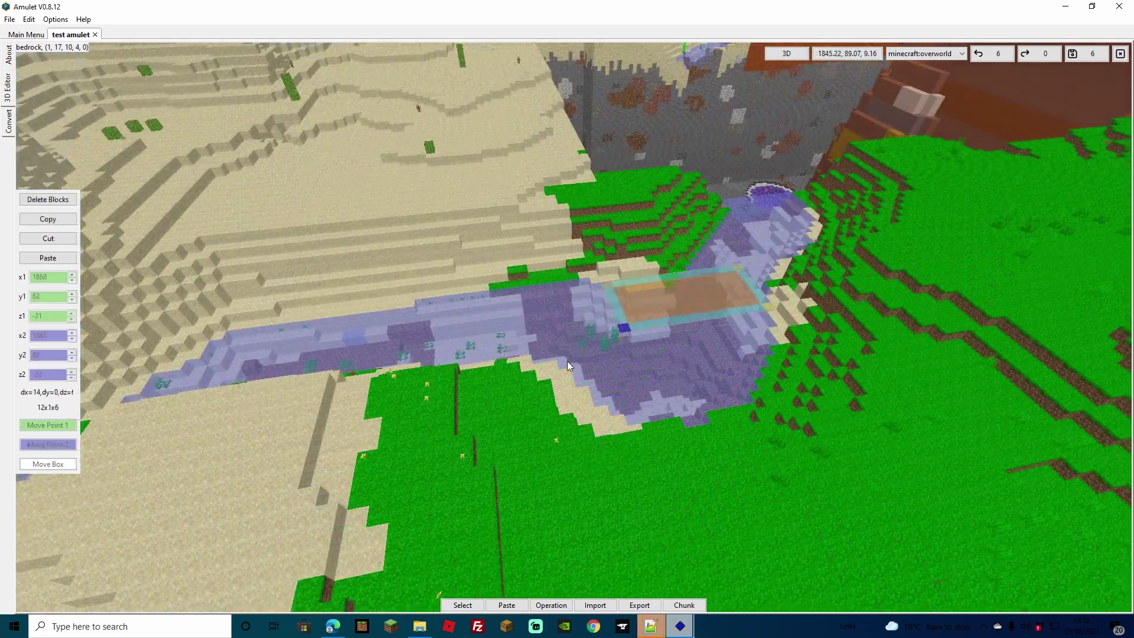
{"action": "left_click", "coordinate": [79, 612]}
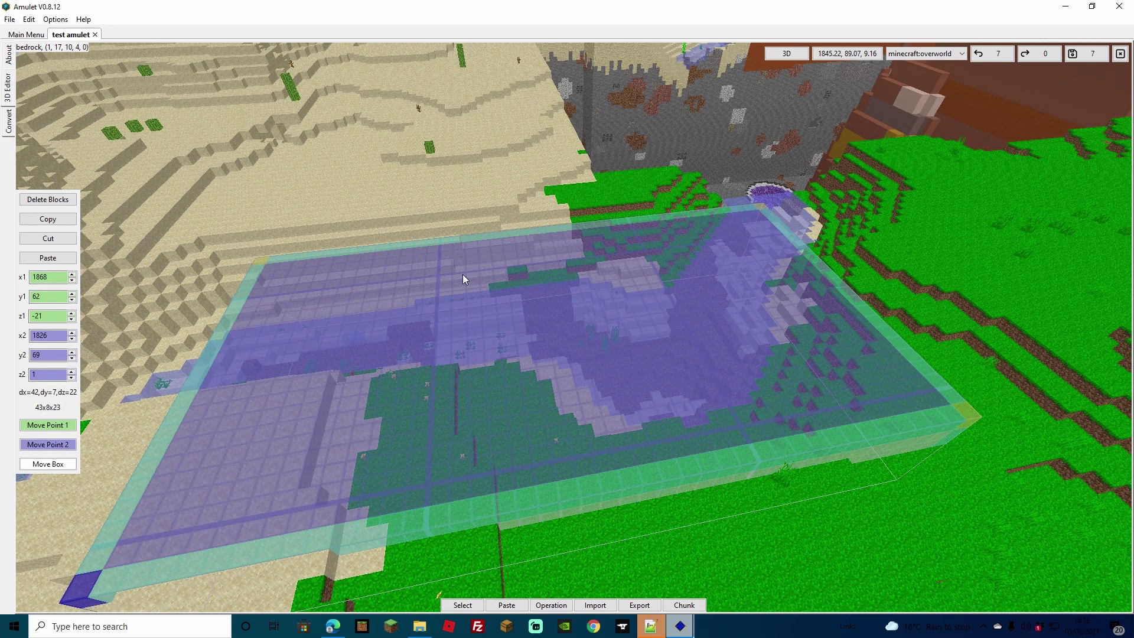
Step: Set the biome of the selected river columns to frozen_river for Bedrock (1, 17, 0) and save the world
{"action": "left_click", "coordinate": [545, 607]}
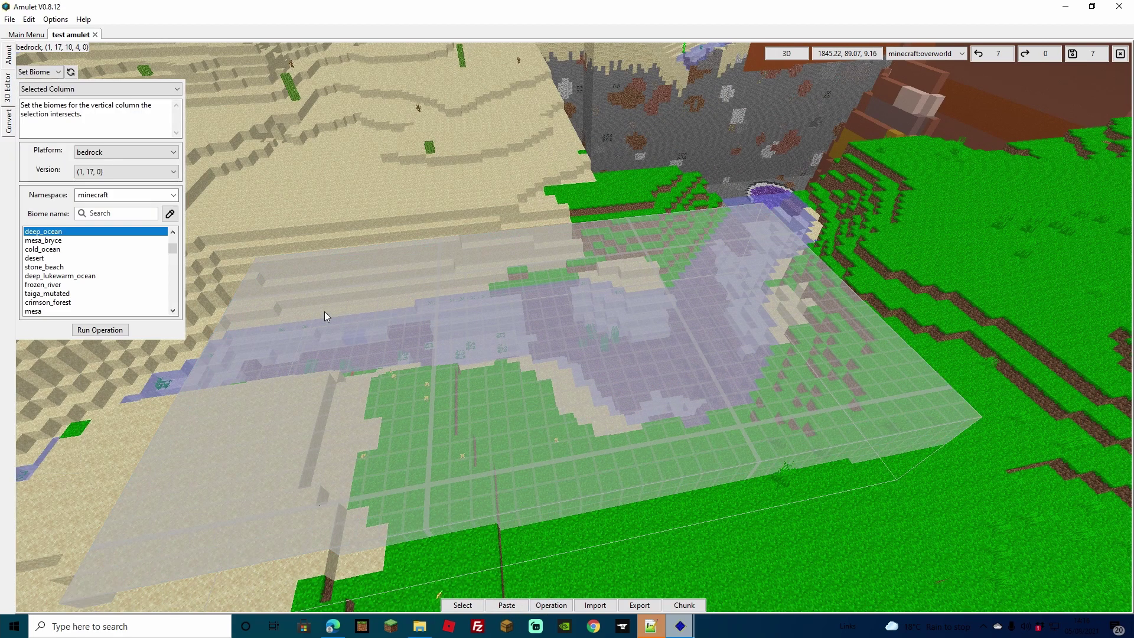
{"action": "left_click", "coordinate": [104, 332]}
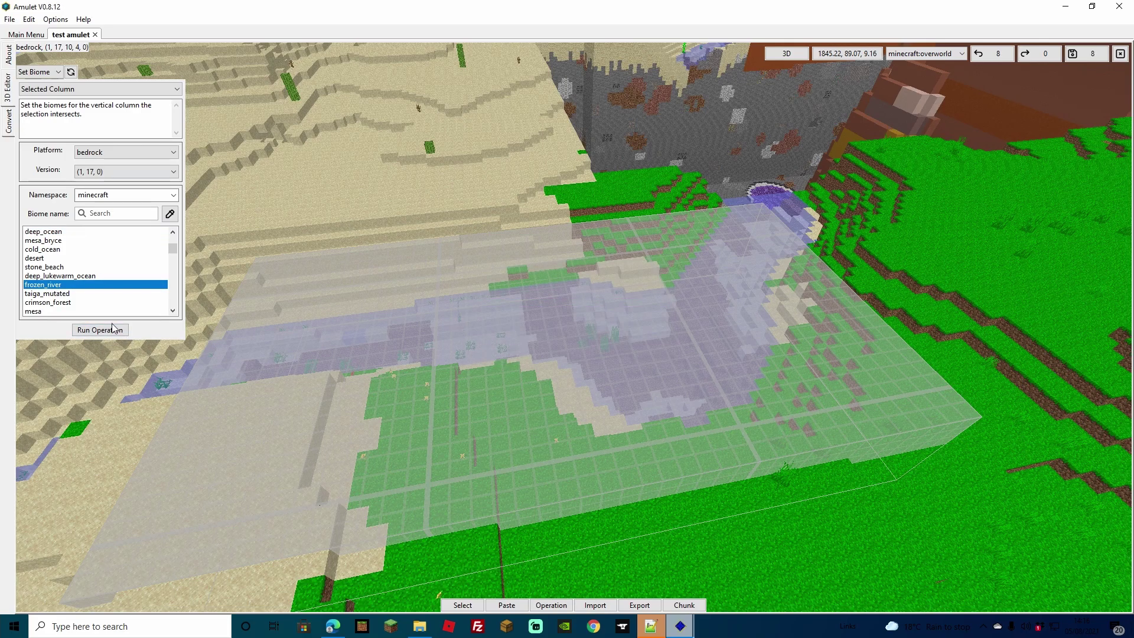
{"action": "key", "text": "s"}
{"action": "left_click", "coordinate": [10, 19]}
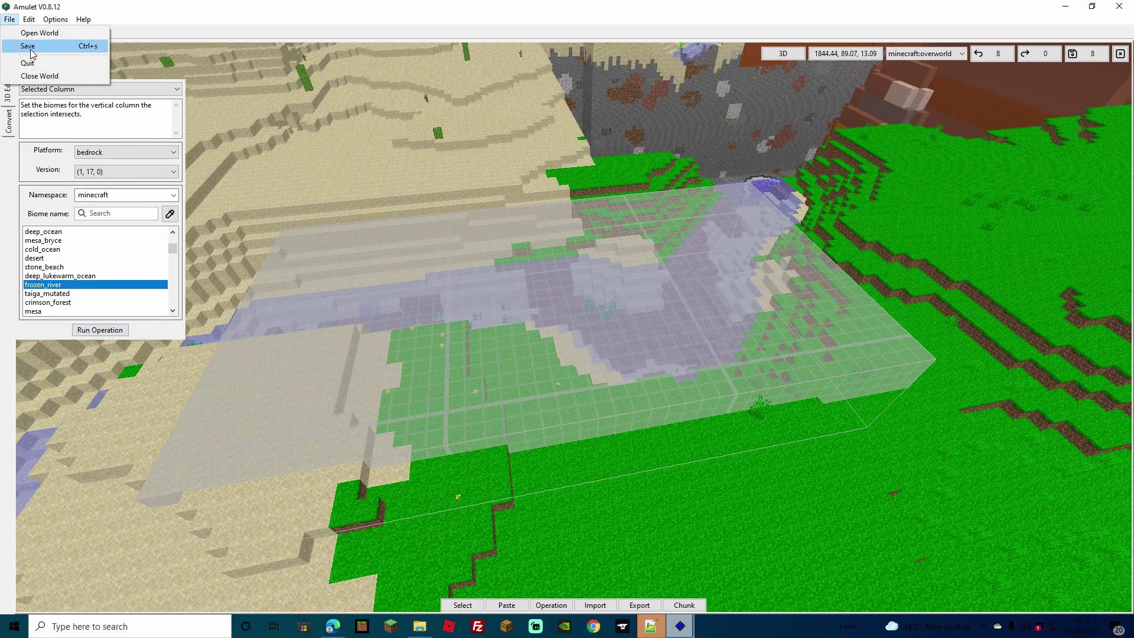
{"action": "left_click", "coordinate": [31, 50]}
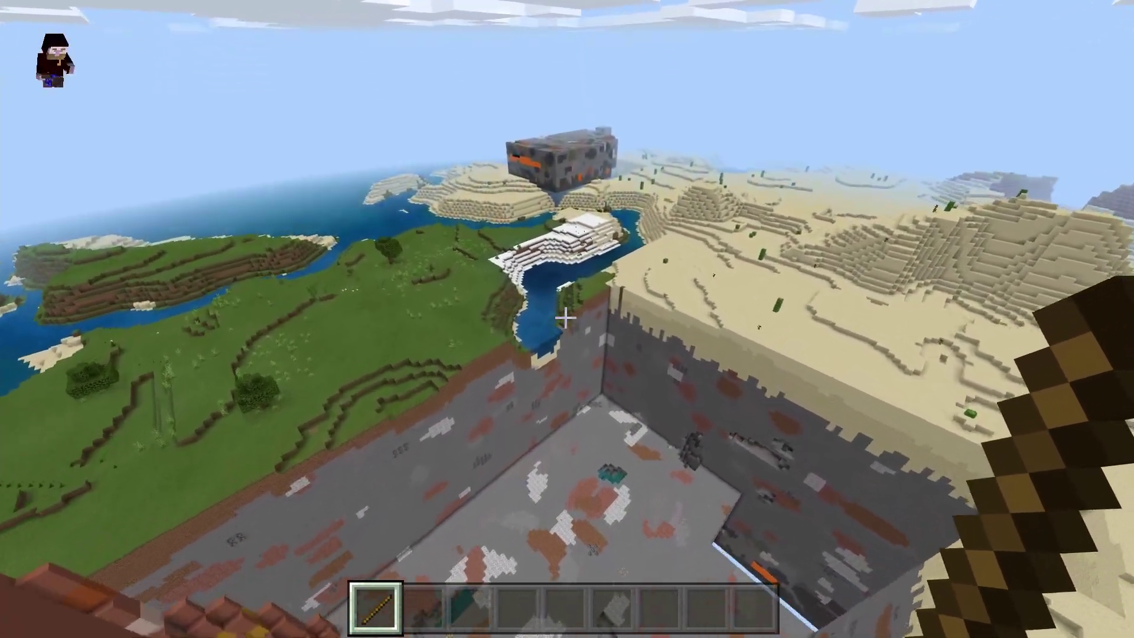
Step: Fly over the river in Minecraft to examine the snow and ice in the area with the changed biome
{"action": "key", "text": "w"}
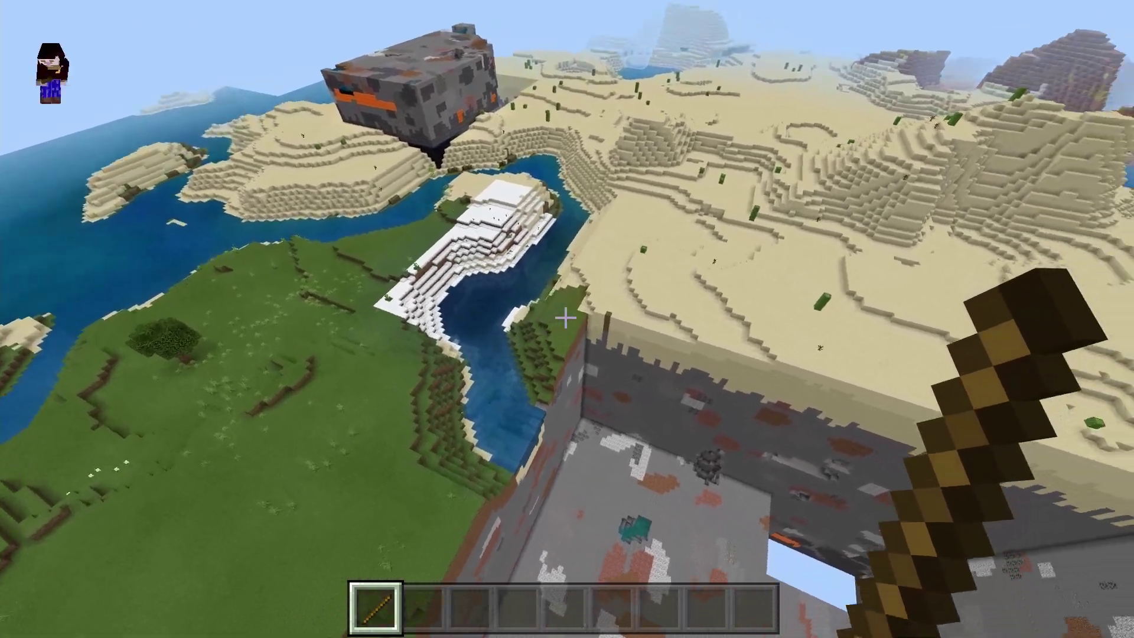
{"action": "key", "text": "w"}
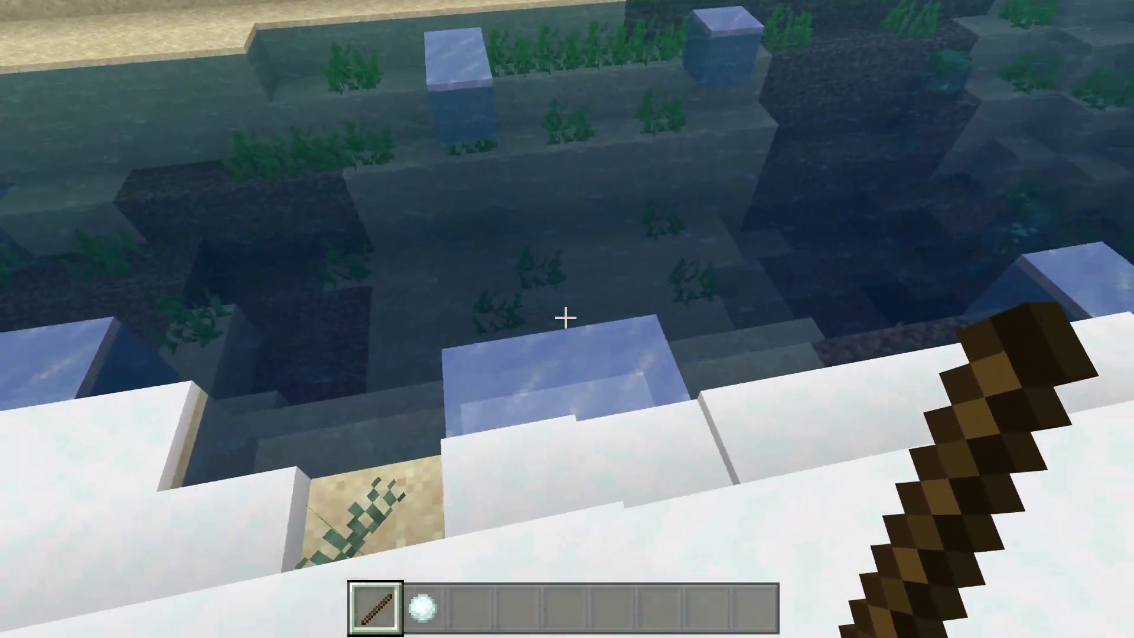
{"action": "key", "text": "w"}
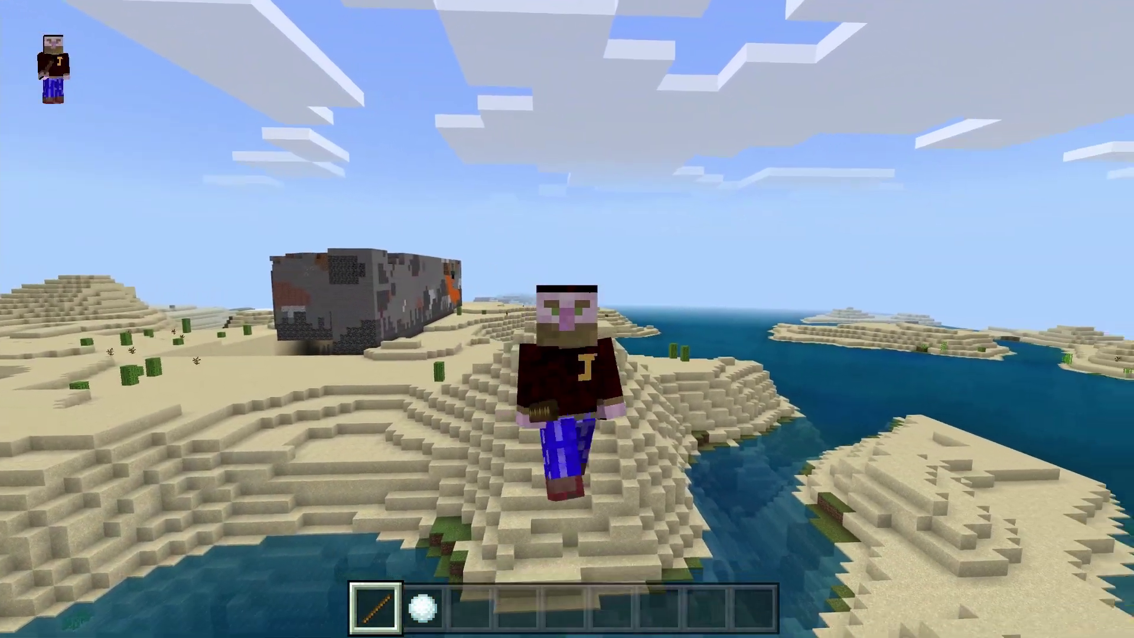
{"action": "key", "text": "w"}
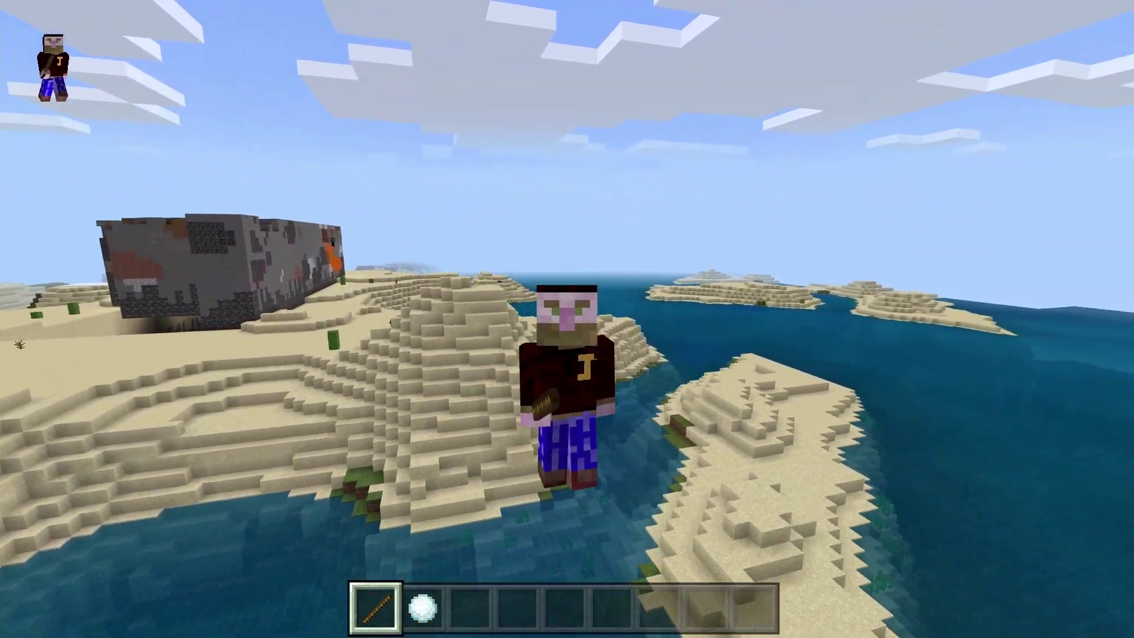
{"action": "key", "text": "w"}
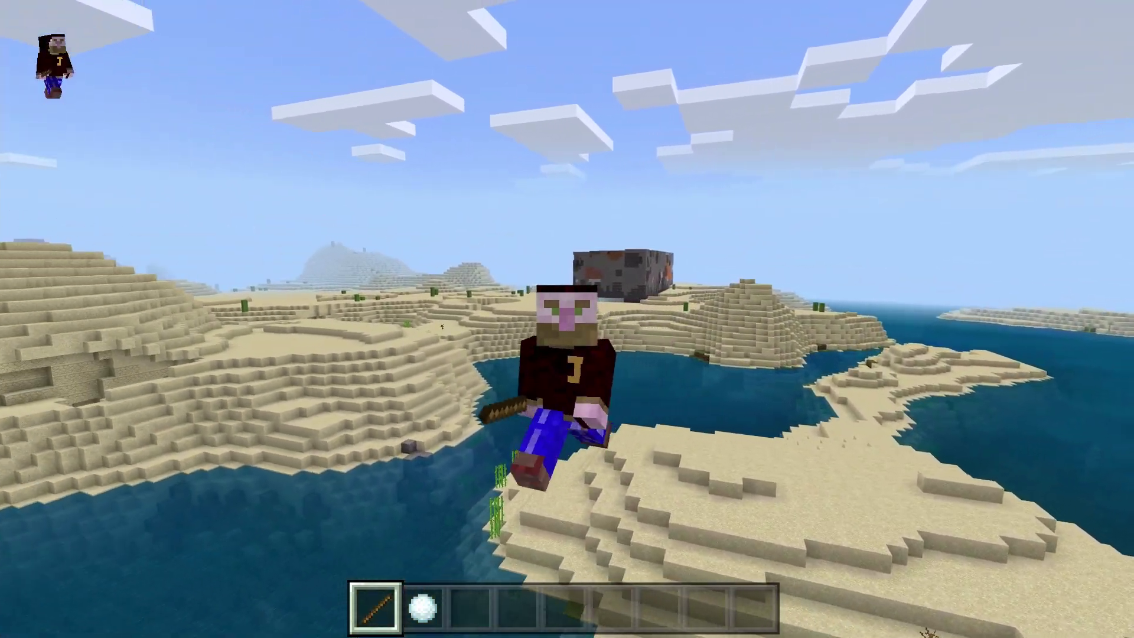
{"action": "key", "text": "w"}
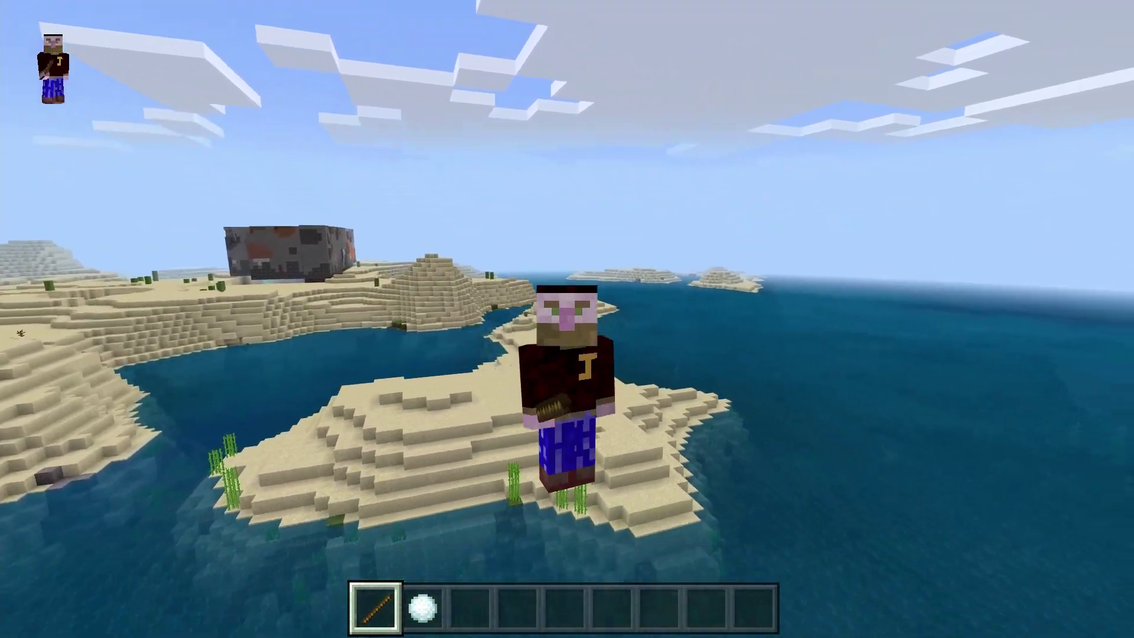